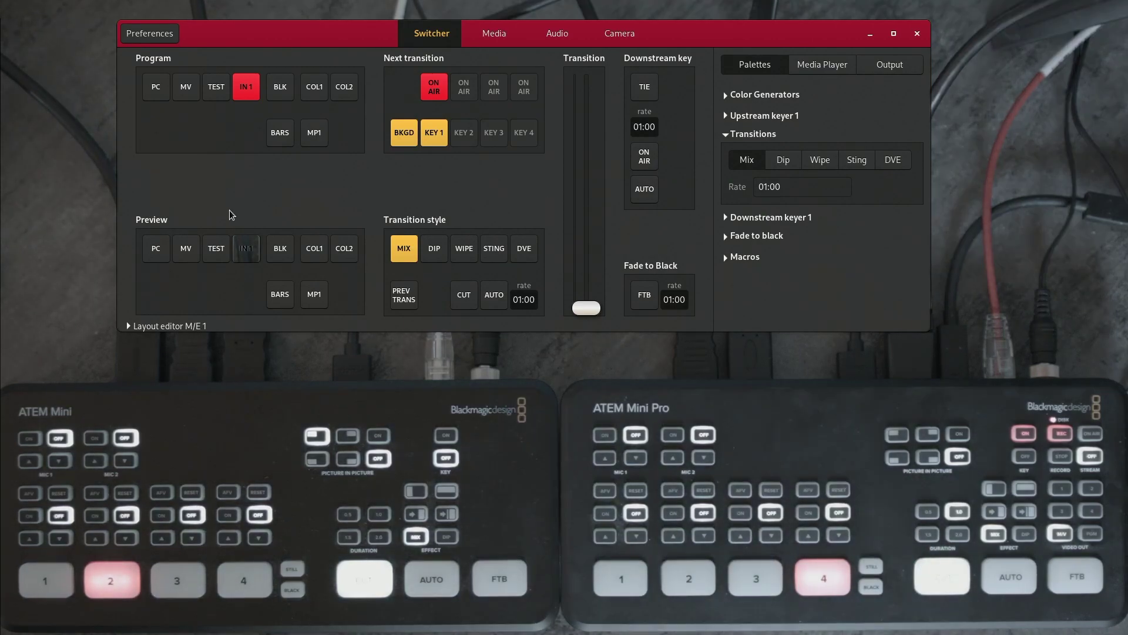
Open the ATEM Mini Pro's hardware settings, showing video standard Auto at 1080p60
click(154, 34)
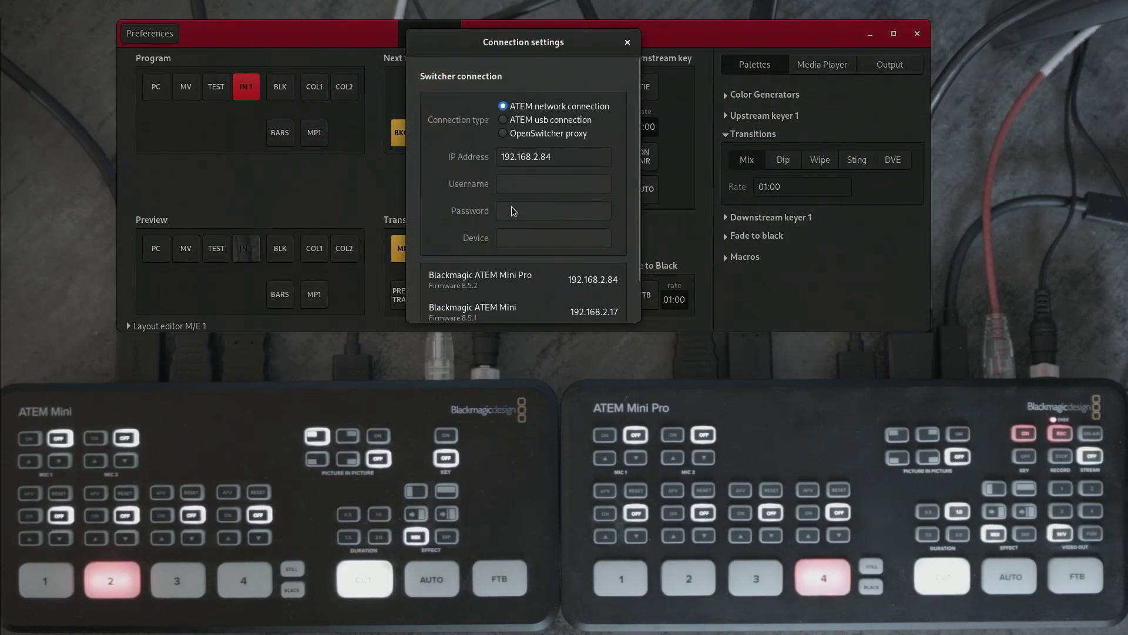
scroll(505, 247, down, 2)
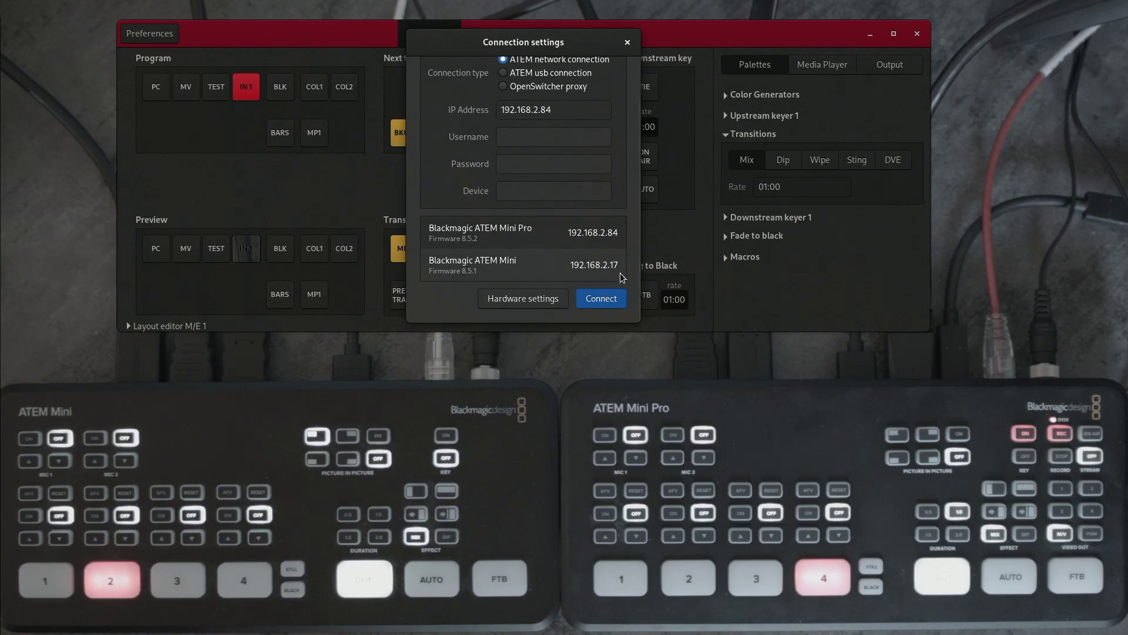
click(541, 306)
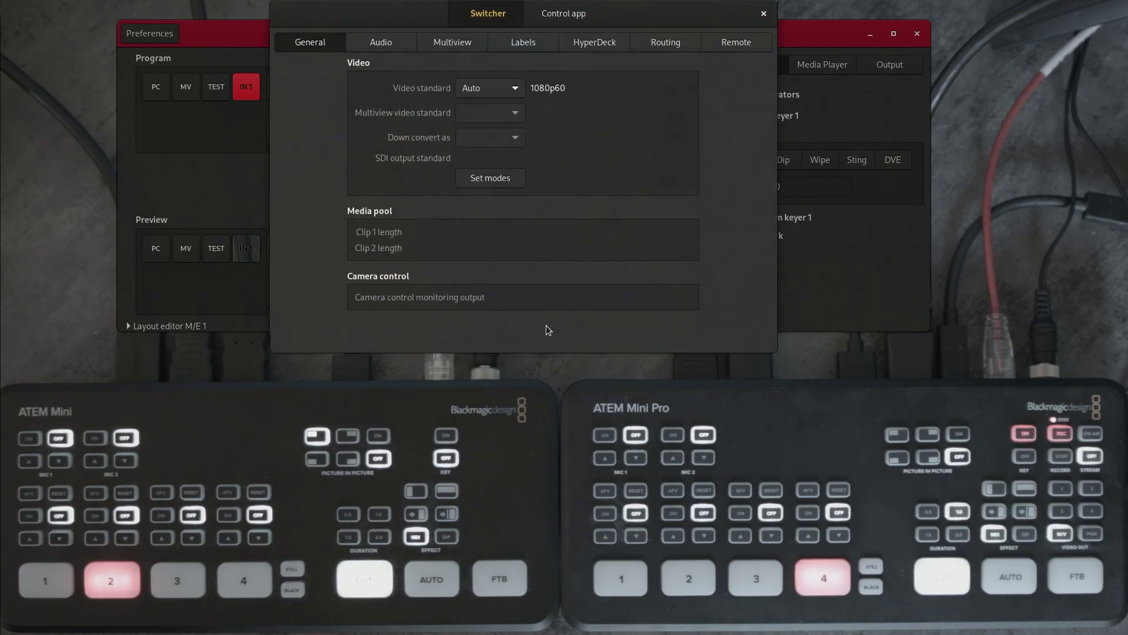
On the Routing page, add a videohub at 192.168.2.17 and connect it to the ATEM Mini
click(669, 45)
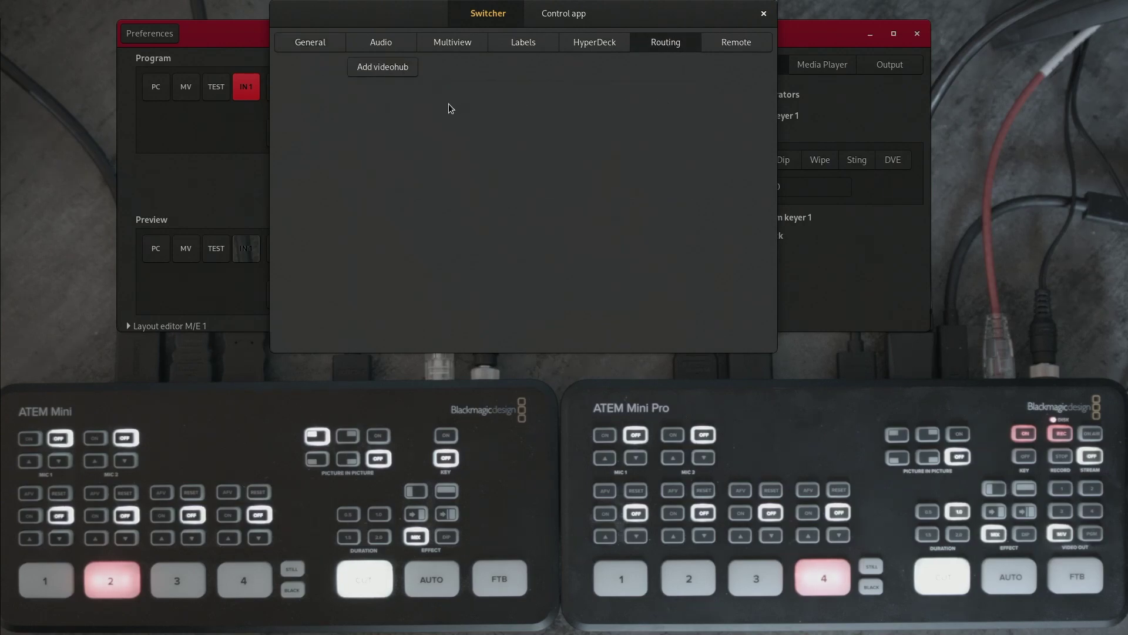
click(368, 69)
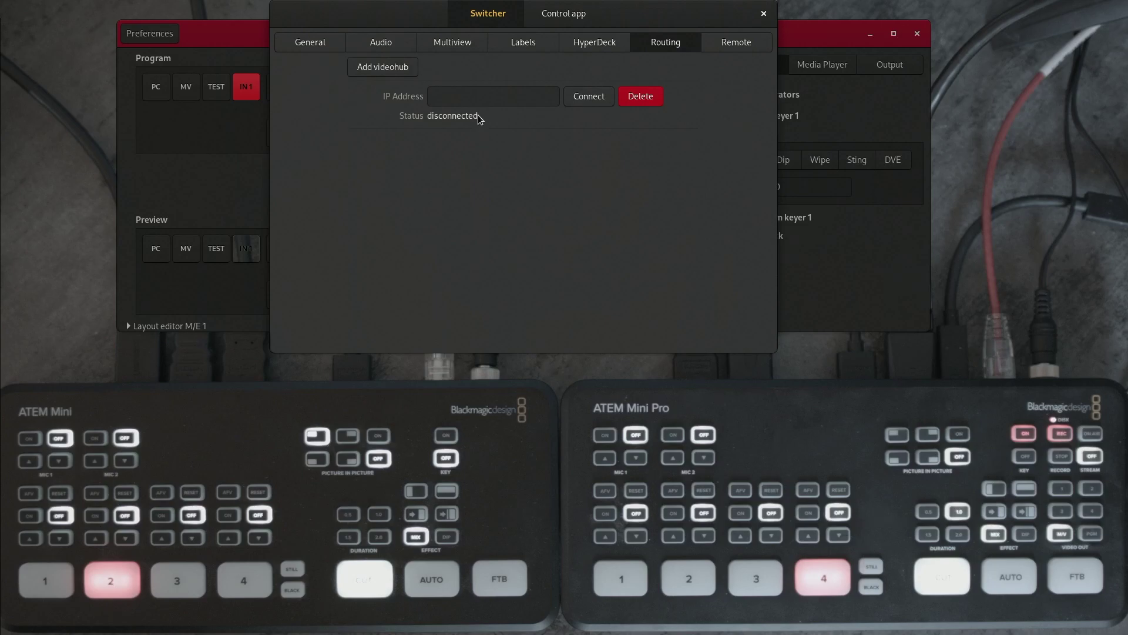
click(472, 98)
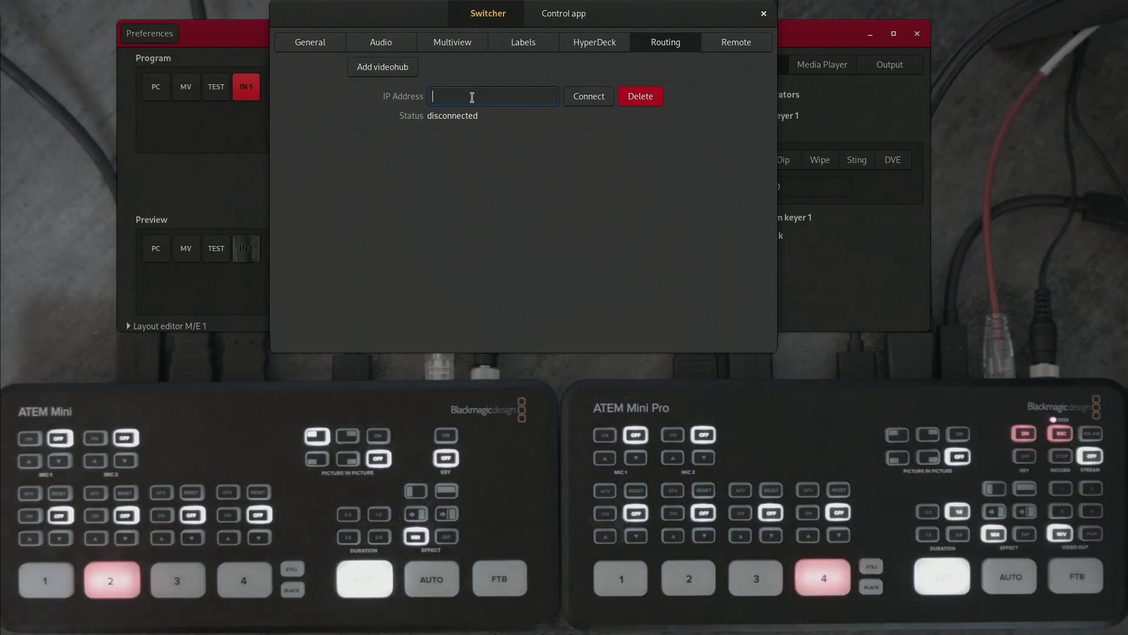
text(192.168.)
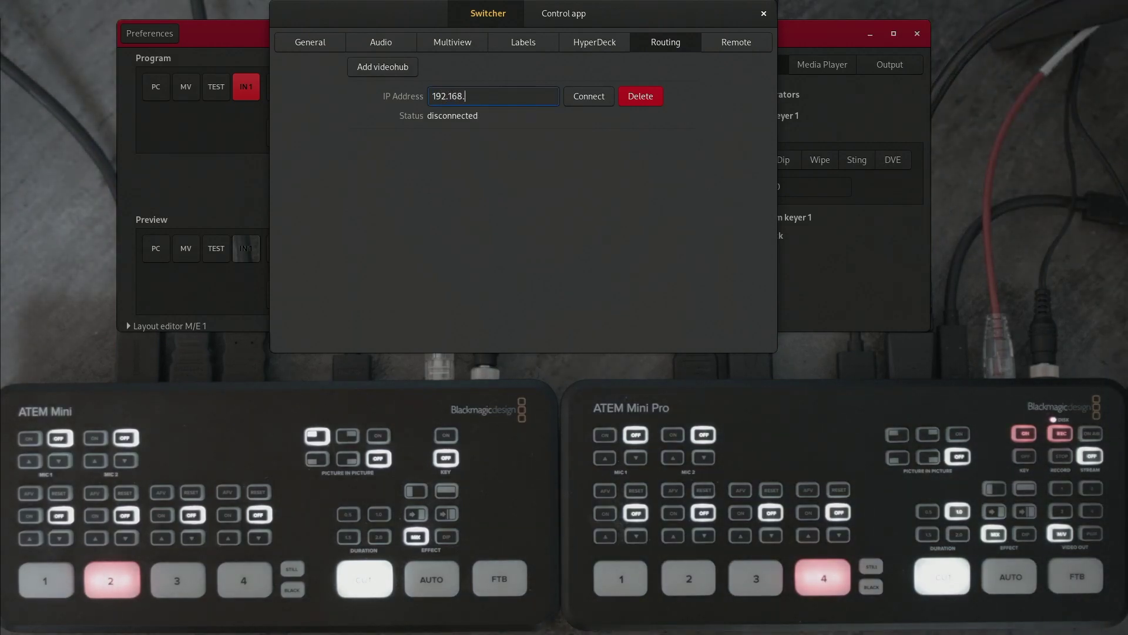
text(2.17)
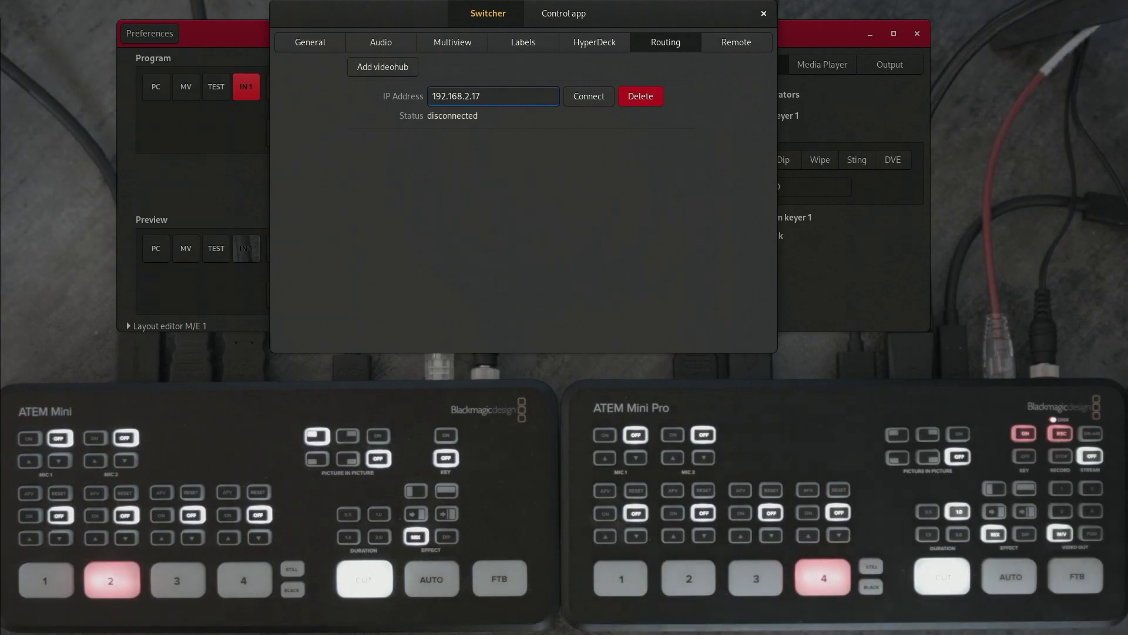
key(Return)
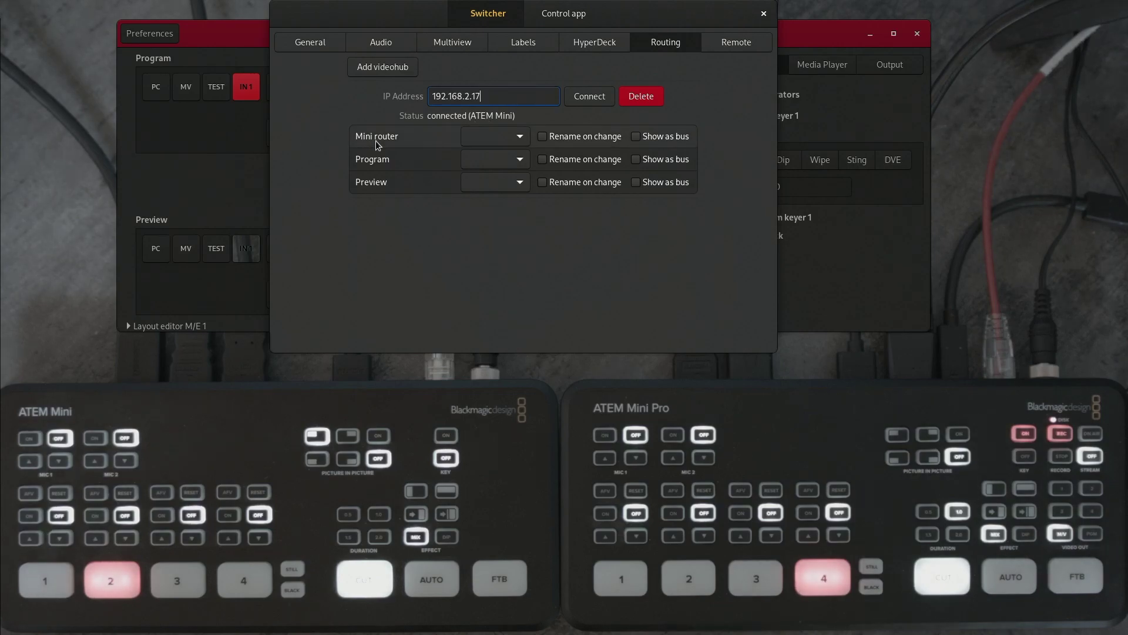
Route 4: Input 1 to the Mini router with Rename on change enabled, then close the settings
click(494, 138)
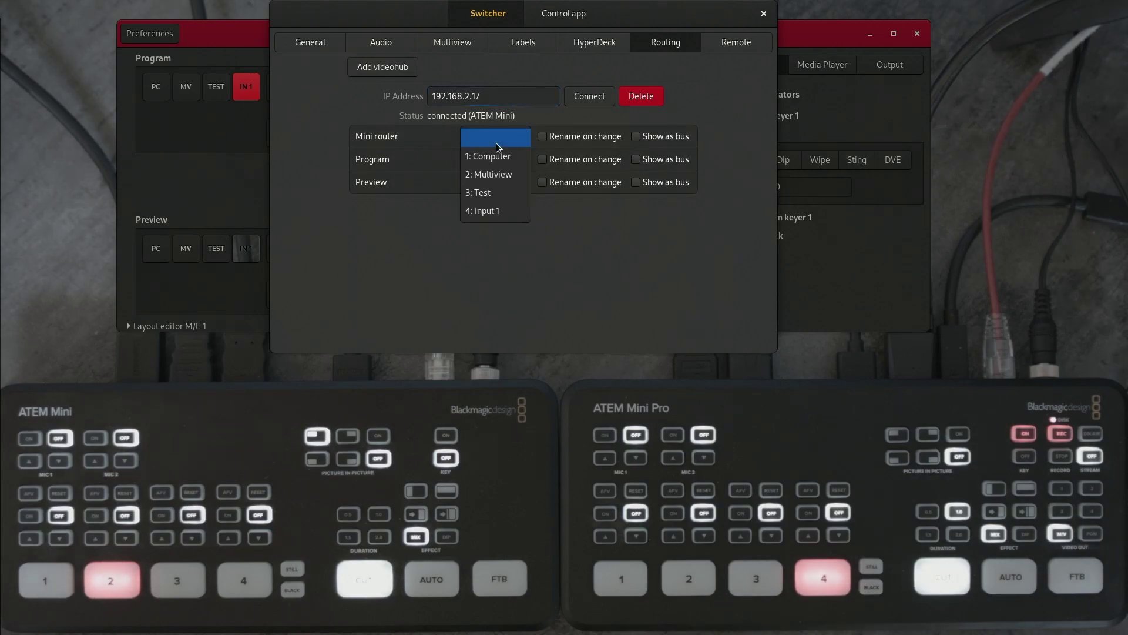
click(497, 210)
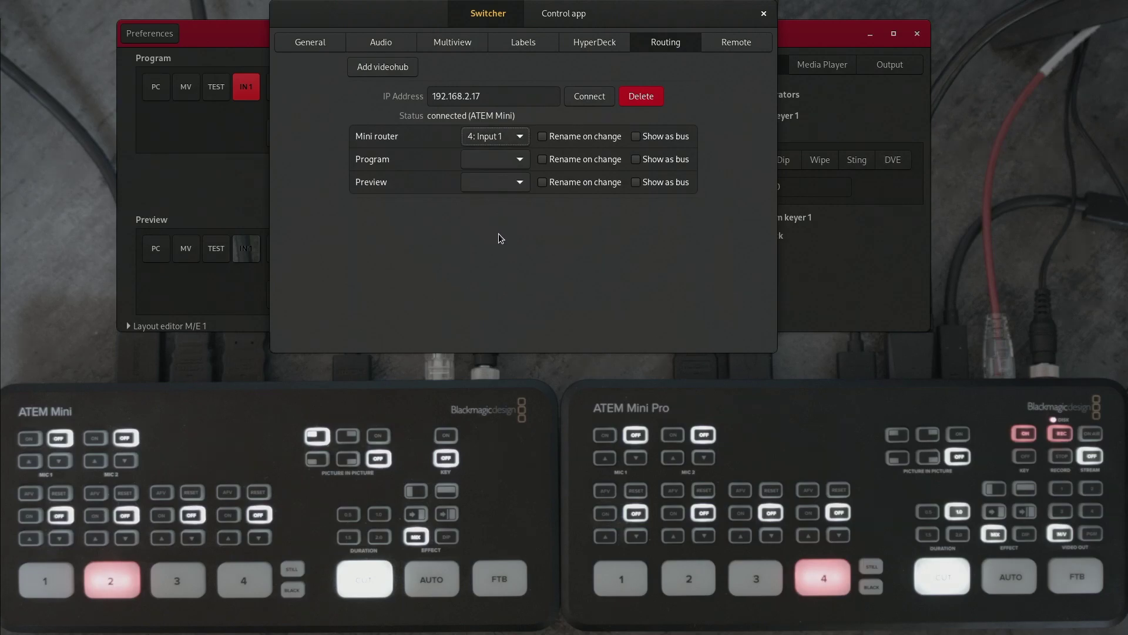
click(543, 139)
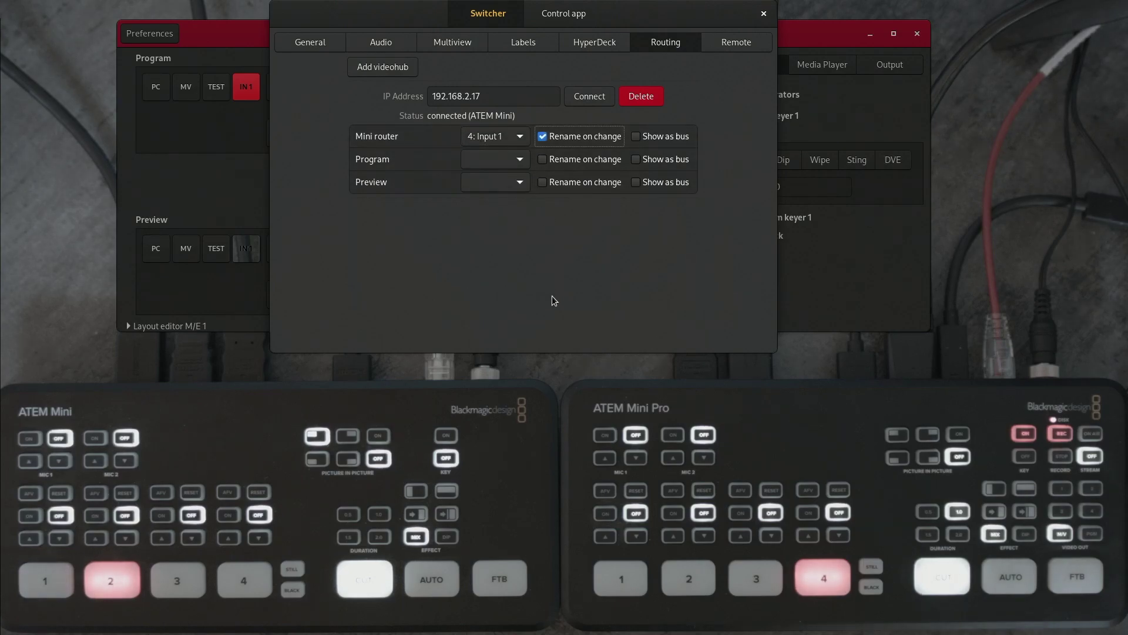
click(764, 15)
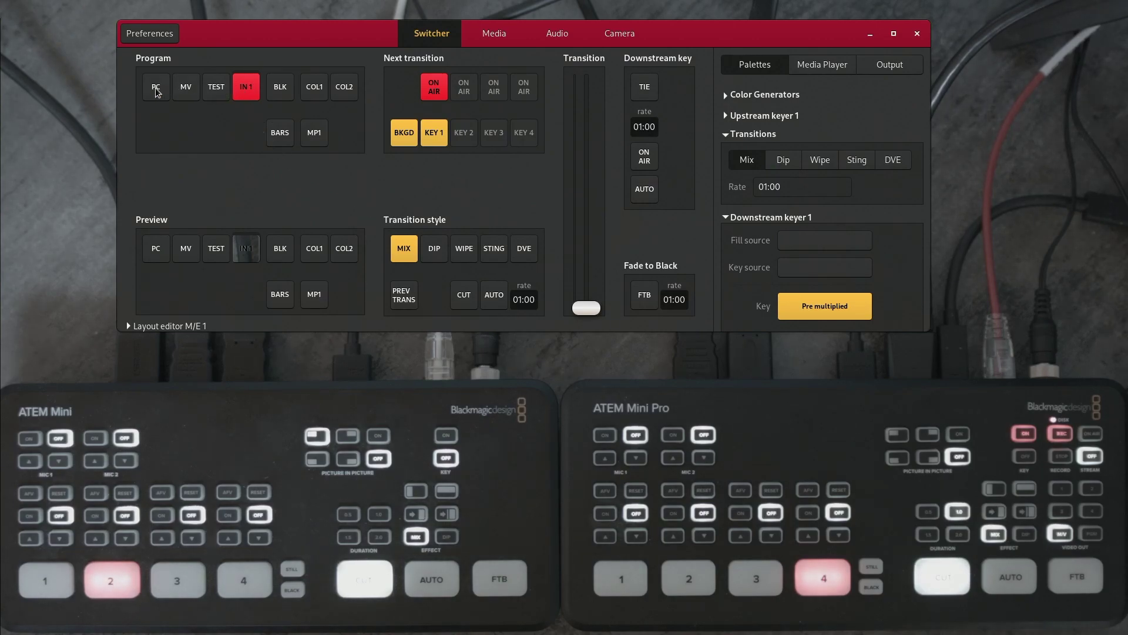
Route Nikon, Overhead, then bmpcc4k to the Program input, ending back on IN 2: Overhead
right_click(245, 93)
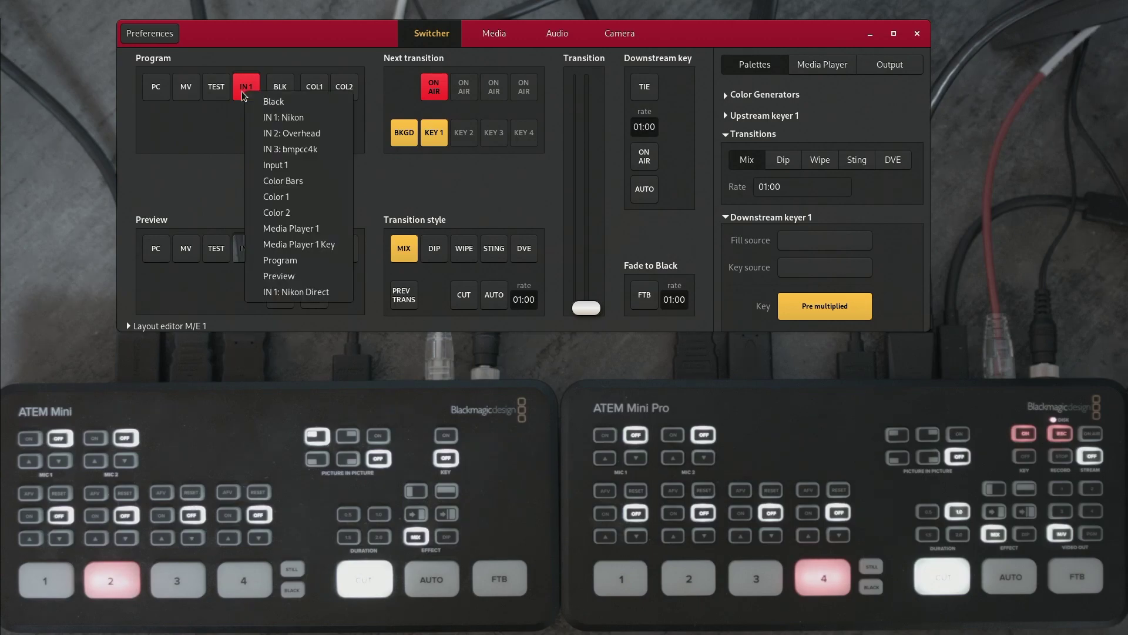
click(271, 118)
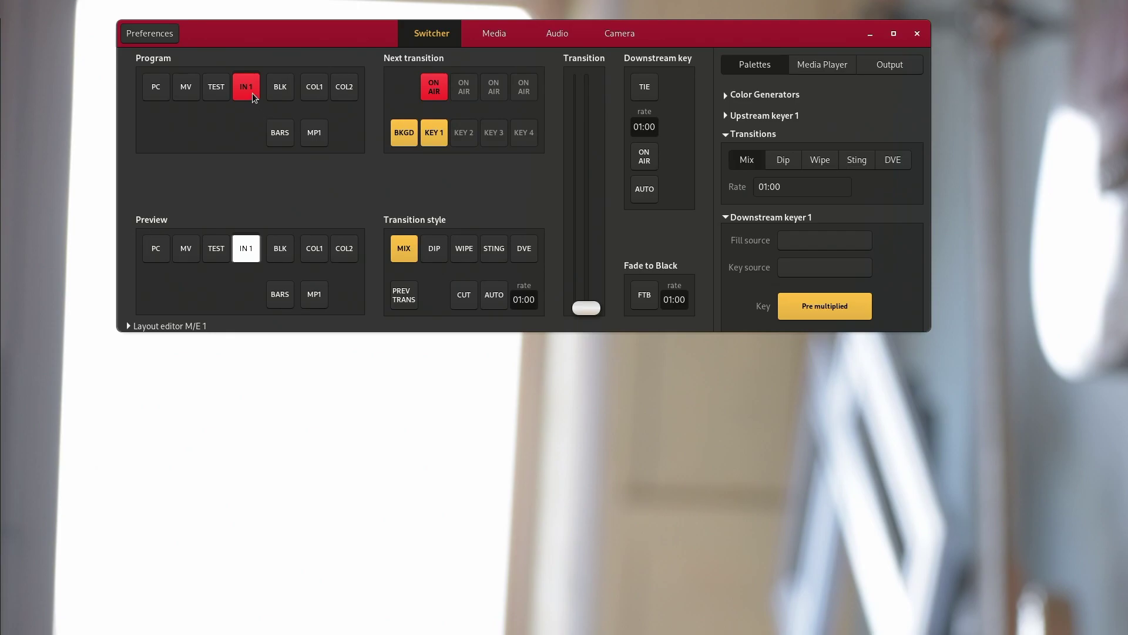
right_click(253, 97)
click(275, 134)
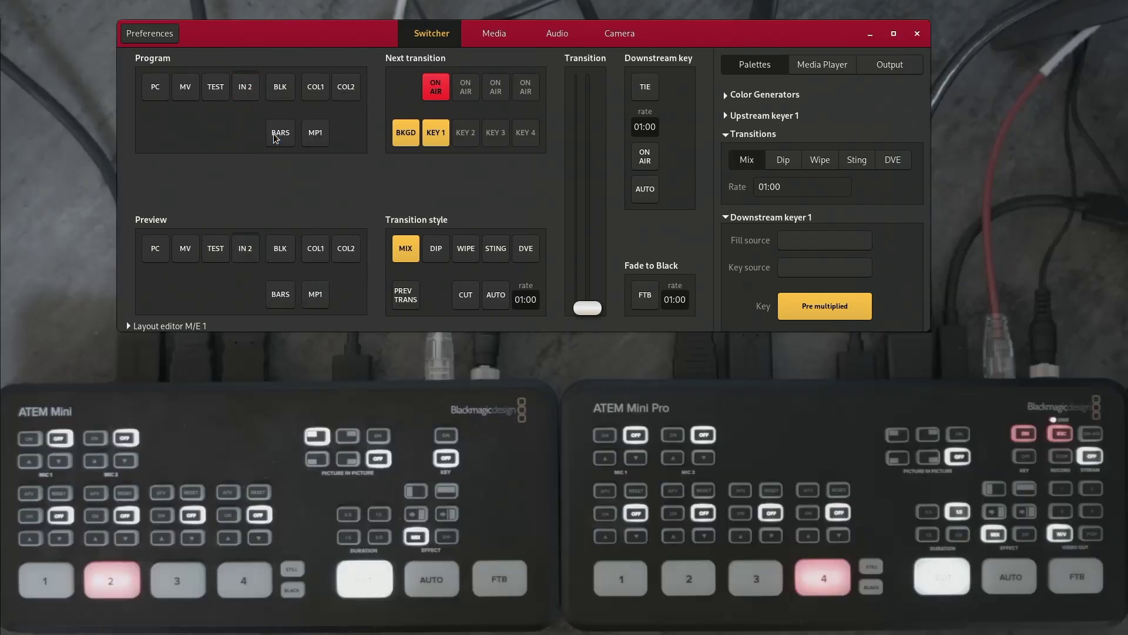
right_click(252, 96)
click(278, 151)
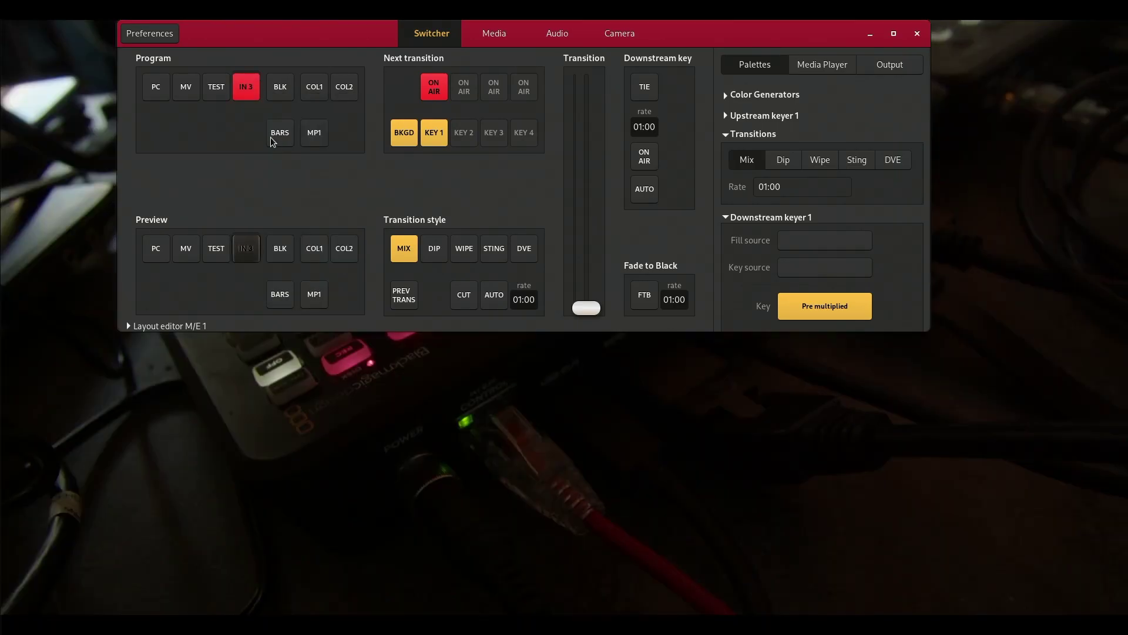
right_click(256, 97)
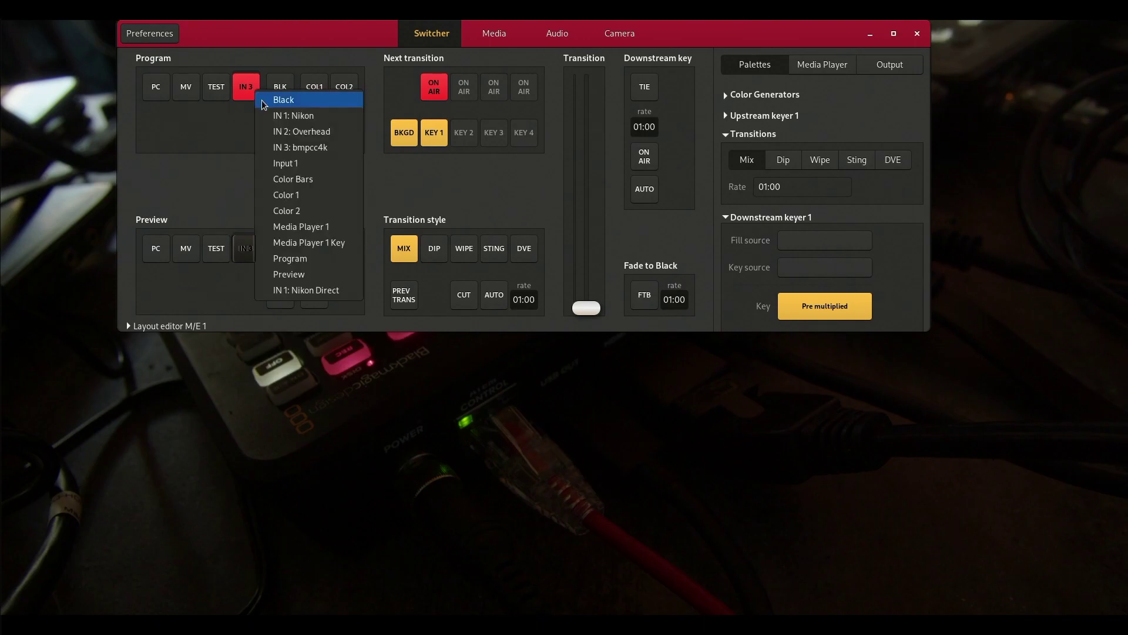
click(279, 131)
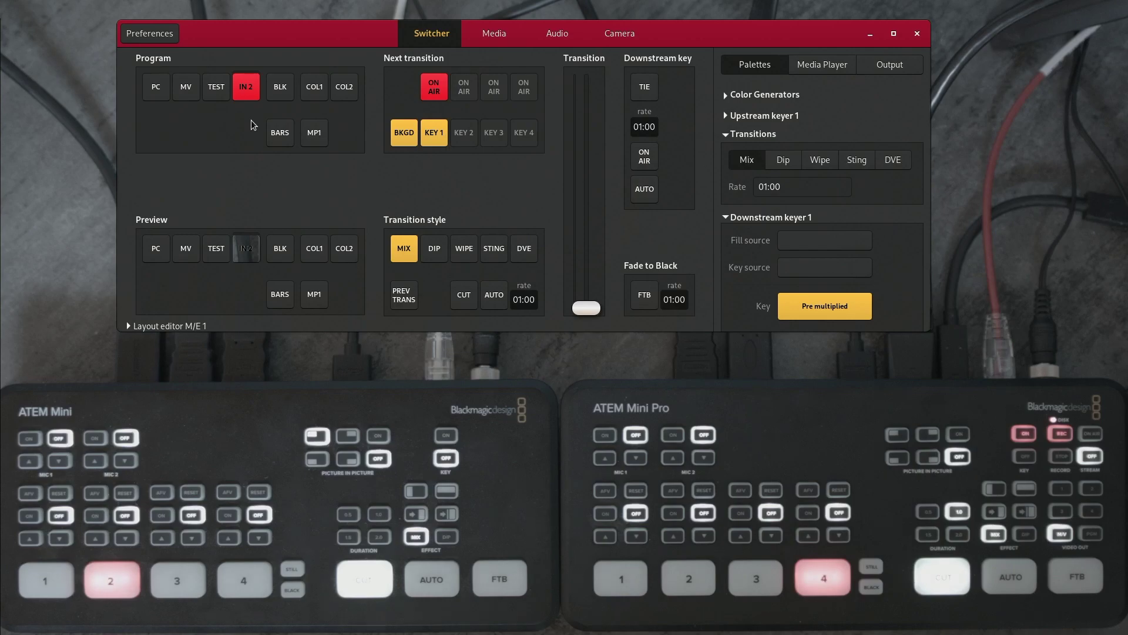
Put the multiview on Program, then cycle the routed input through Nikon, bmpcc4k, Nikon and Overhead
click(187, 92)
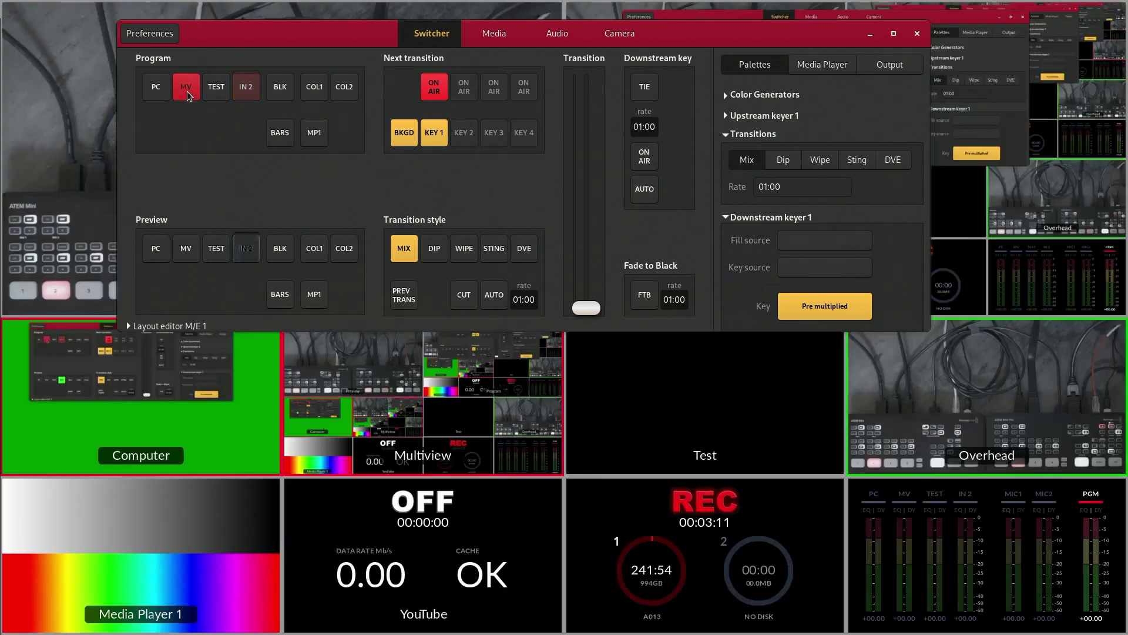
drag(328, 46, 332, 22)
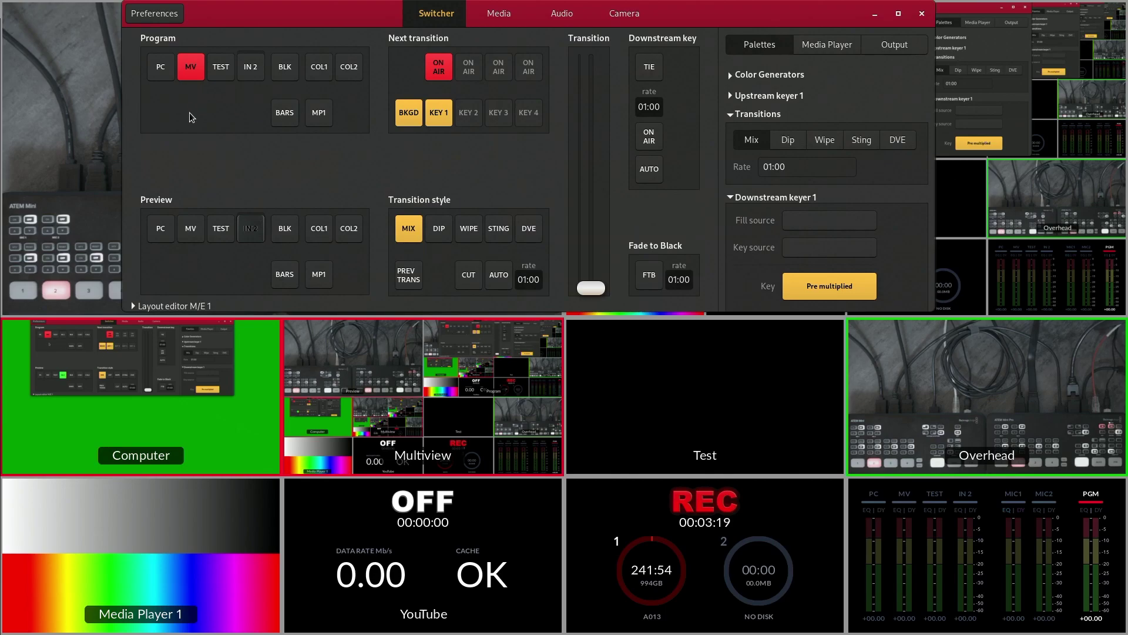
right_click(253, 70)
click(266, 98)
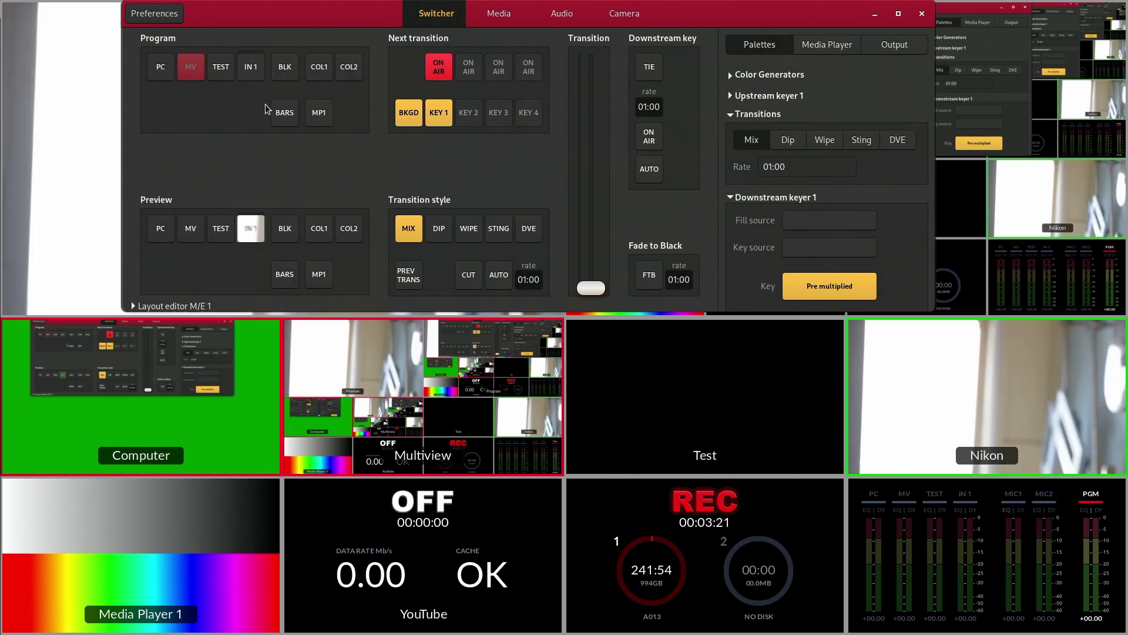
right_click(259, 73)
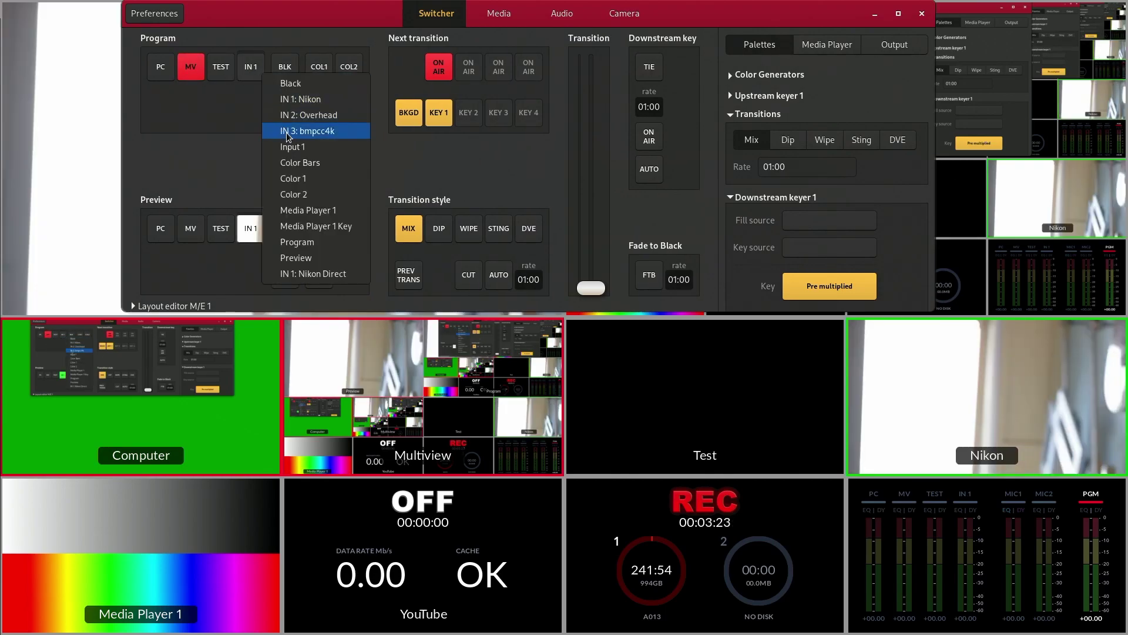
click(284, 132)
right_click(253, 72)
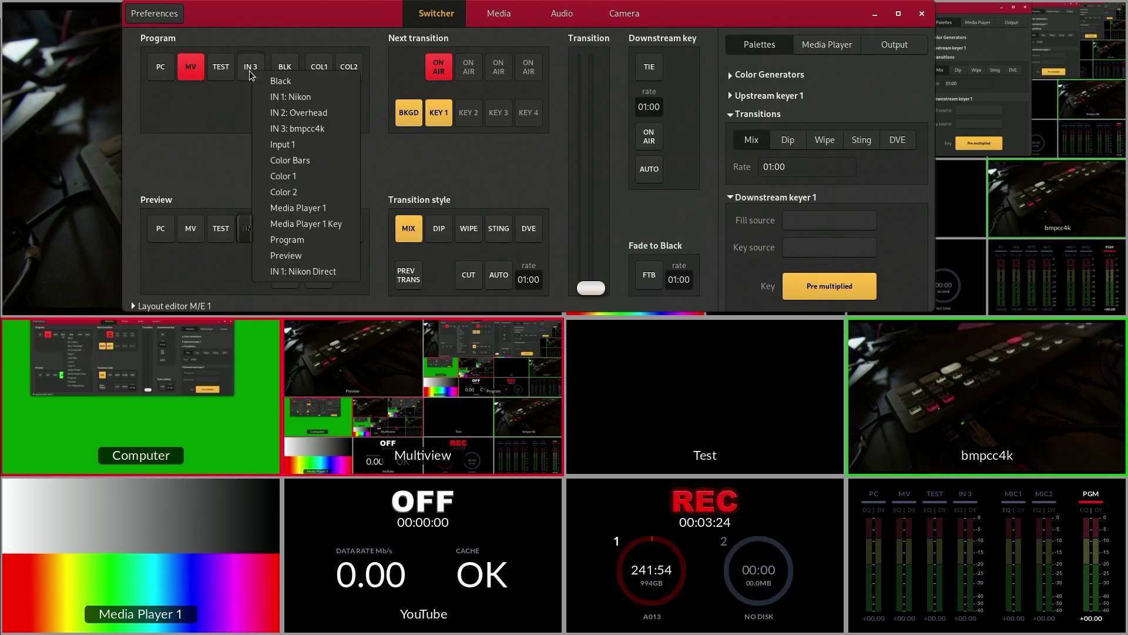
click(271, 101)
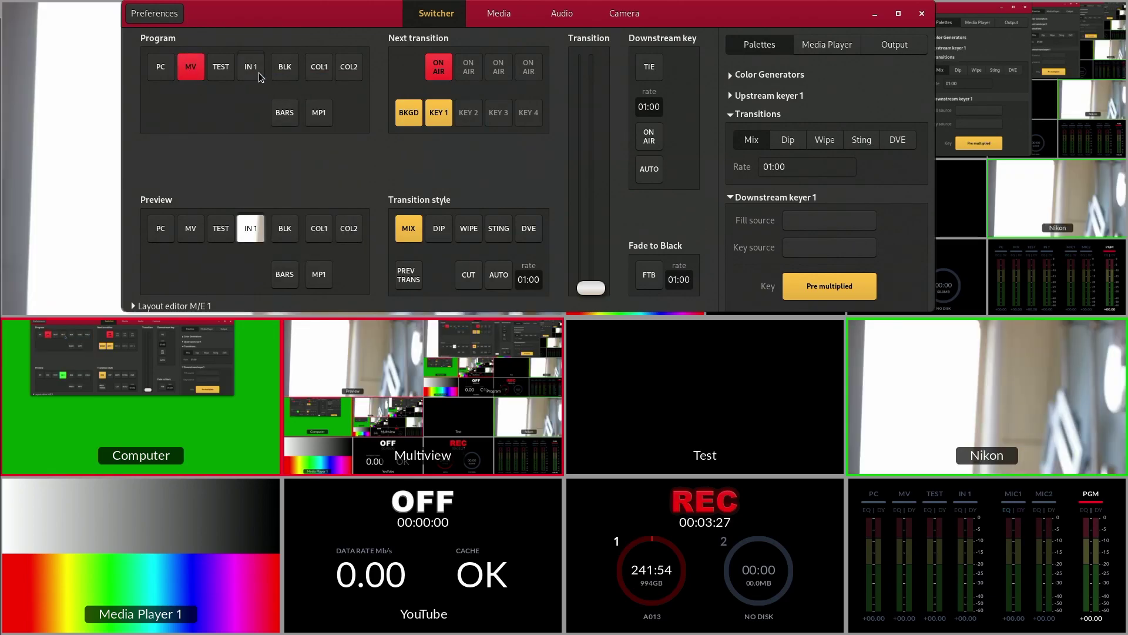
right_click(259, 75)
click(275, 114)
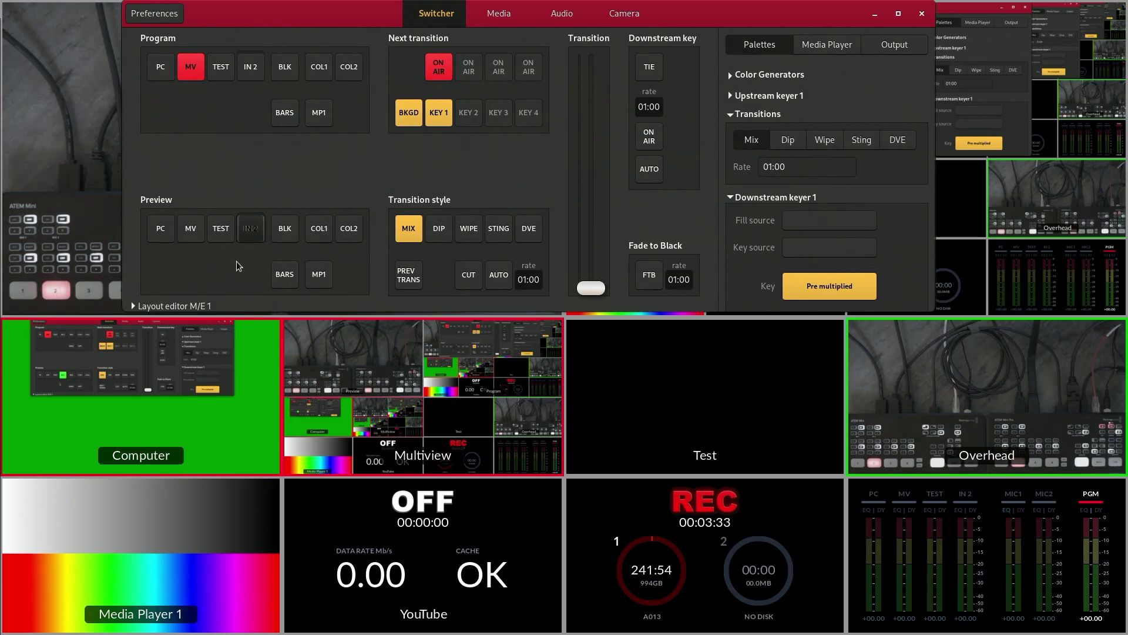
Switch the routed input to the Nikon camera, then back to Overhead
right_click(262, 231)
click(276, 251)
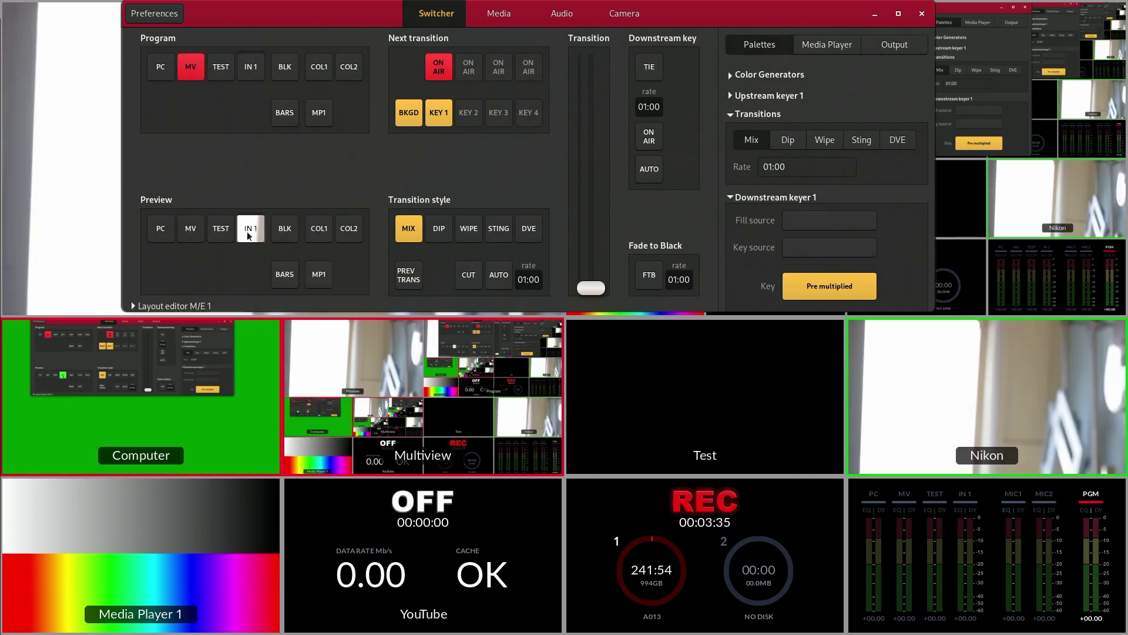
right_click(248, 235)
click(277, 271)
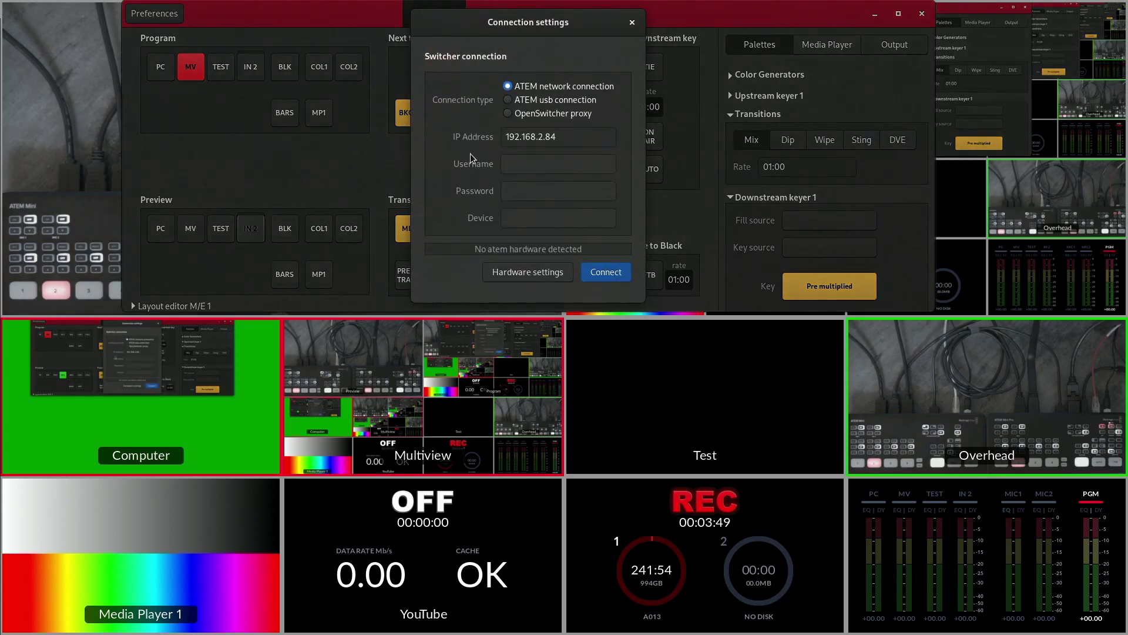
Check the videohub Routing settings, with Program shown as a bus, then close hardware settings
scroll(531, 273, down, 2)
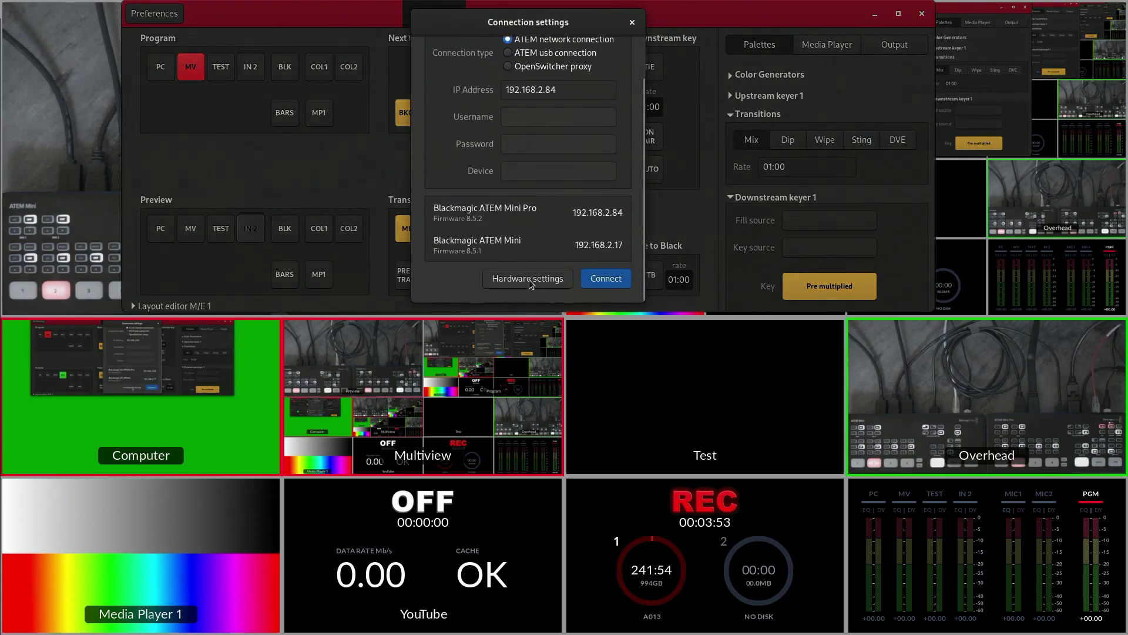
click(529, 280)
click(668, 47)
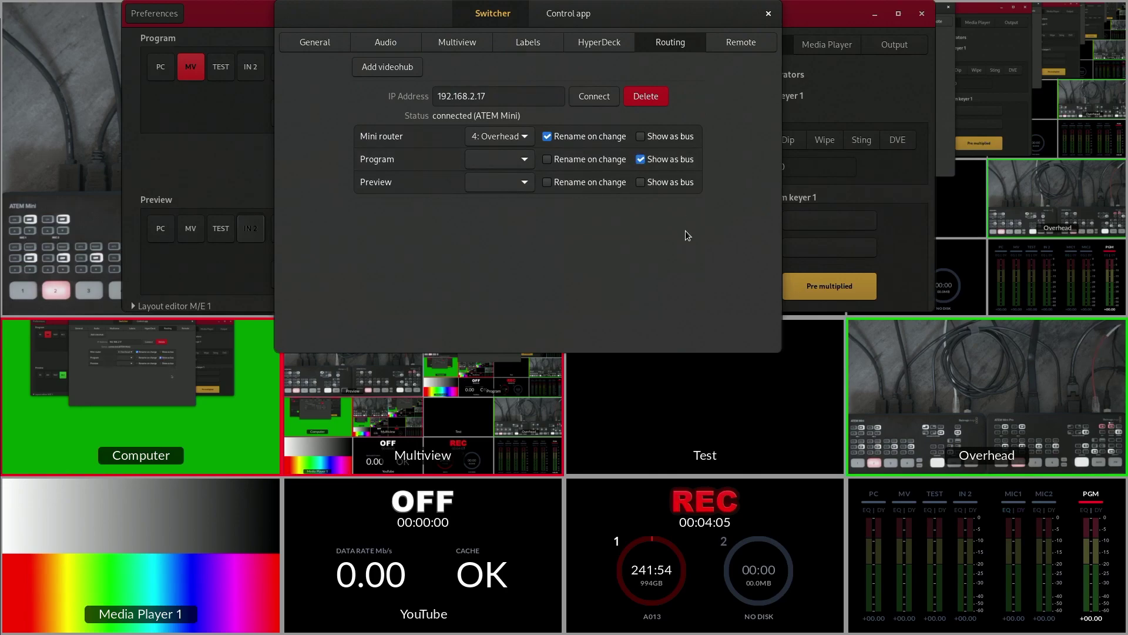
click(768, 13)
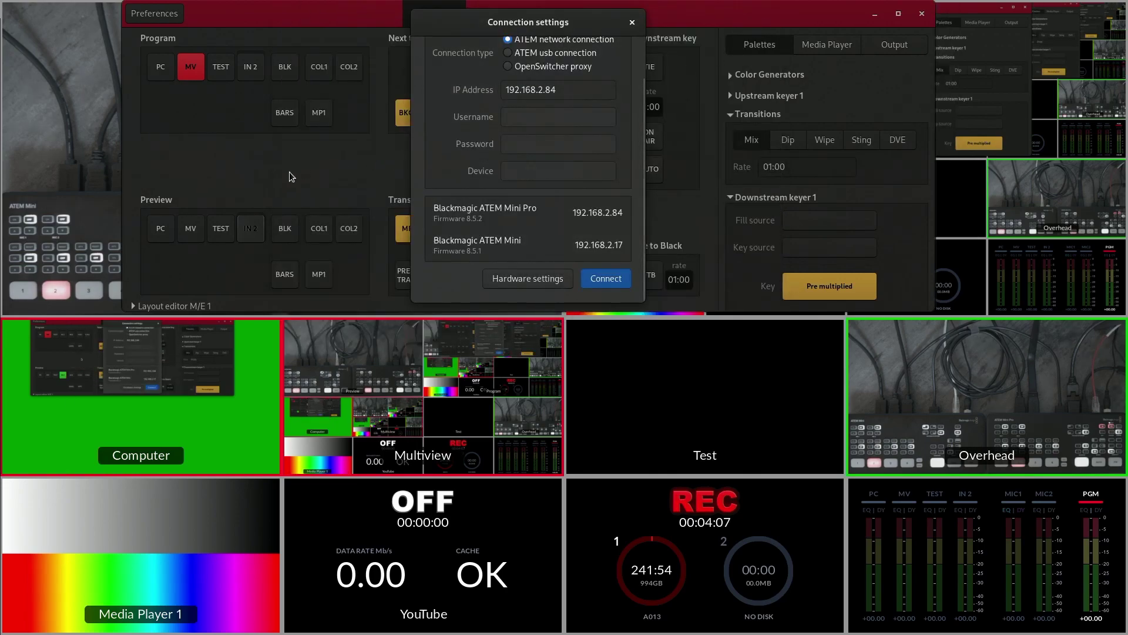
Close Connection settings and enlarge the switcher window to reveal the second Program bus
click(630, 23)
scroll(418, 171, down, 1)
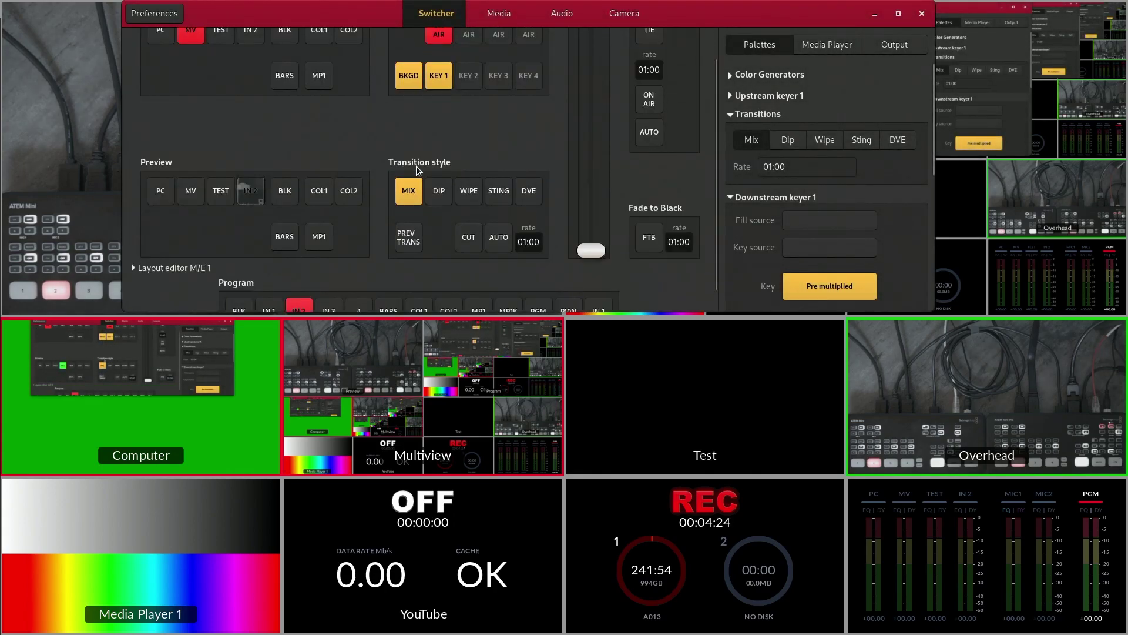
scroll(418, 171, up, 1)
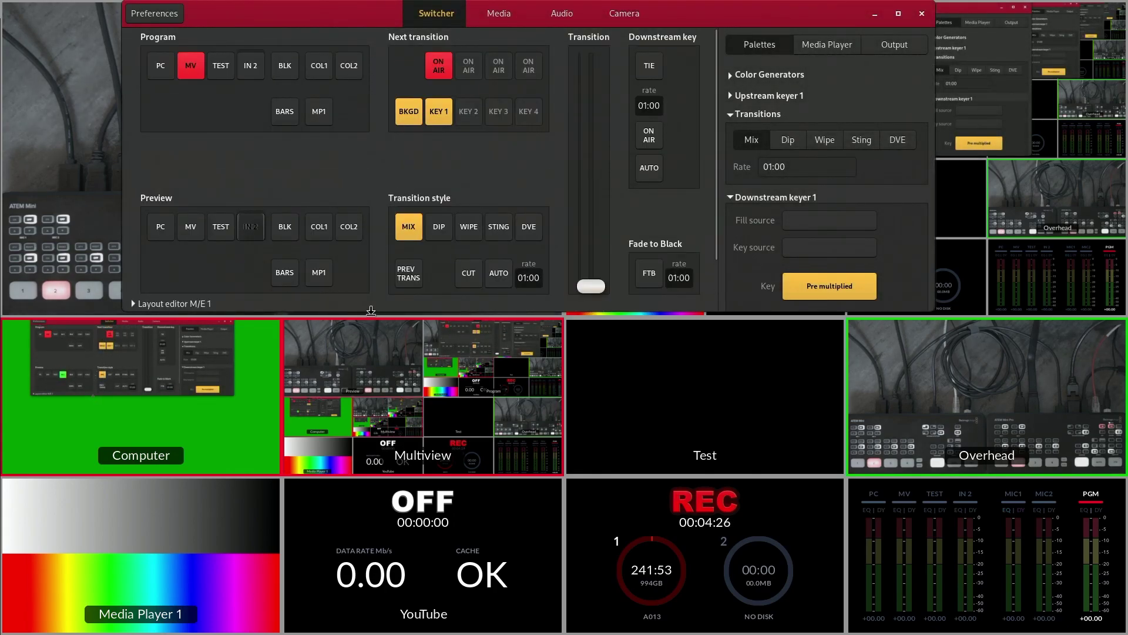
drag(370, 310, 377, 411)
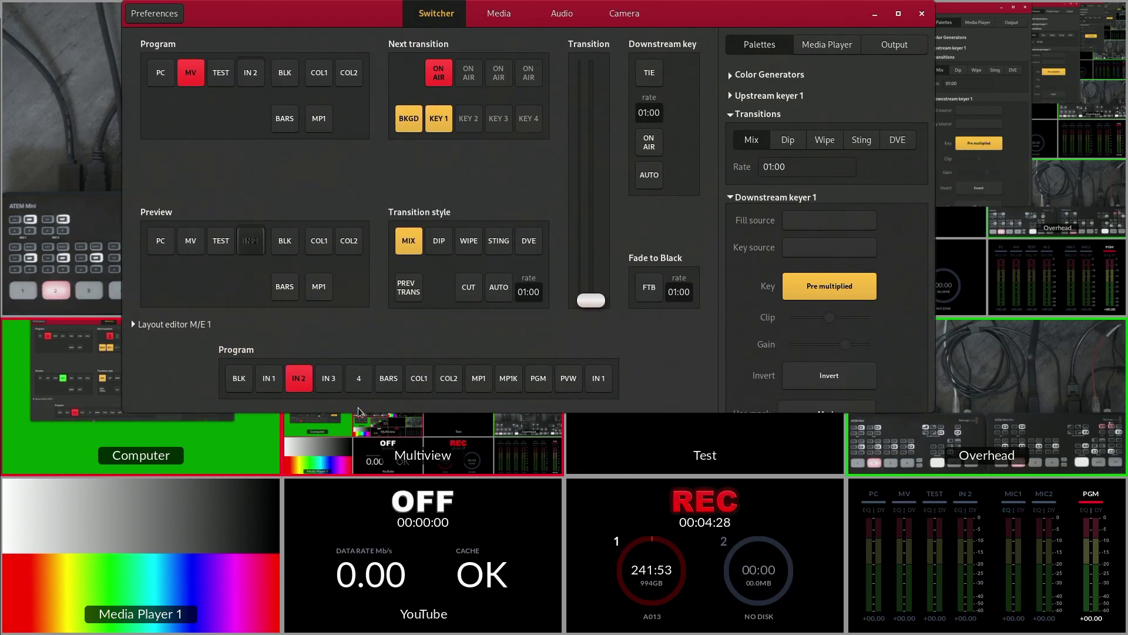
Try the Program bus with IN 3, IN 2, IN 1, Black and IN 1, ending on IN 2
click(324, 381)
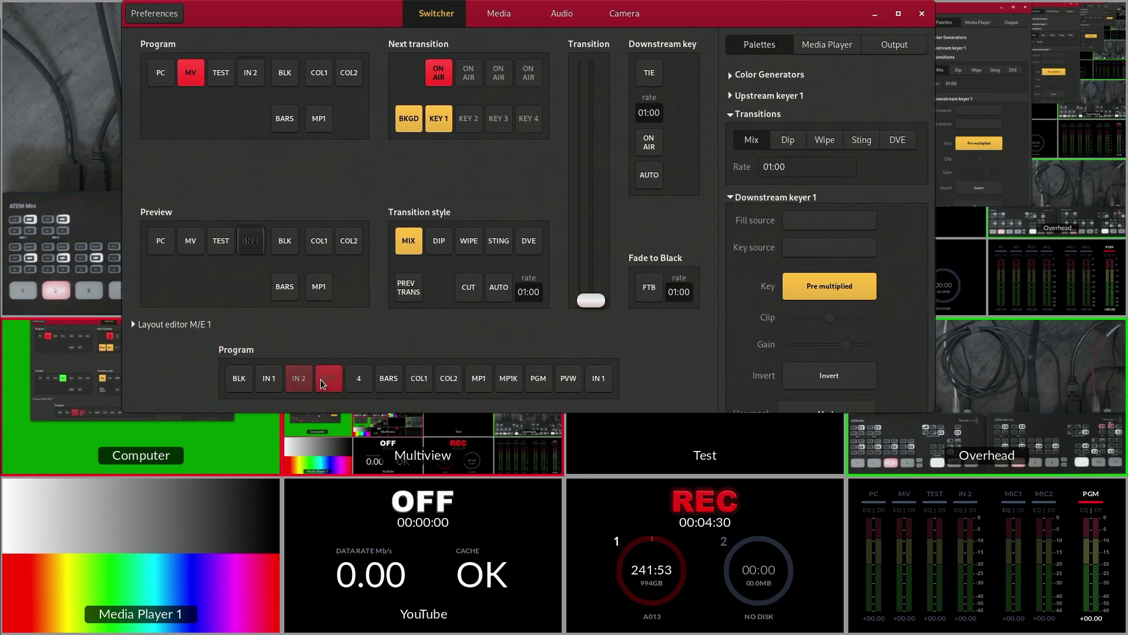
click(299, 381)
click(269, 381)
click(237, 386)
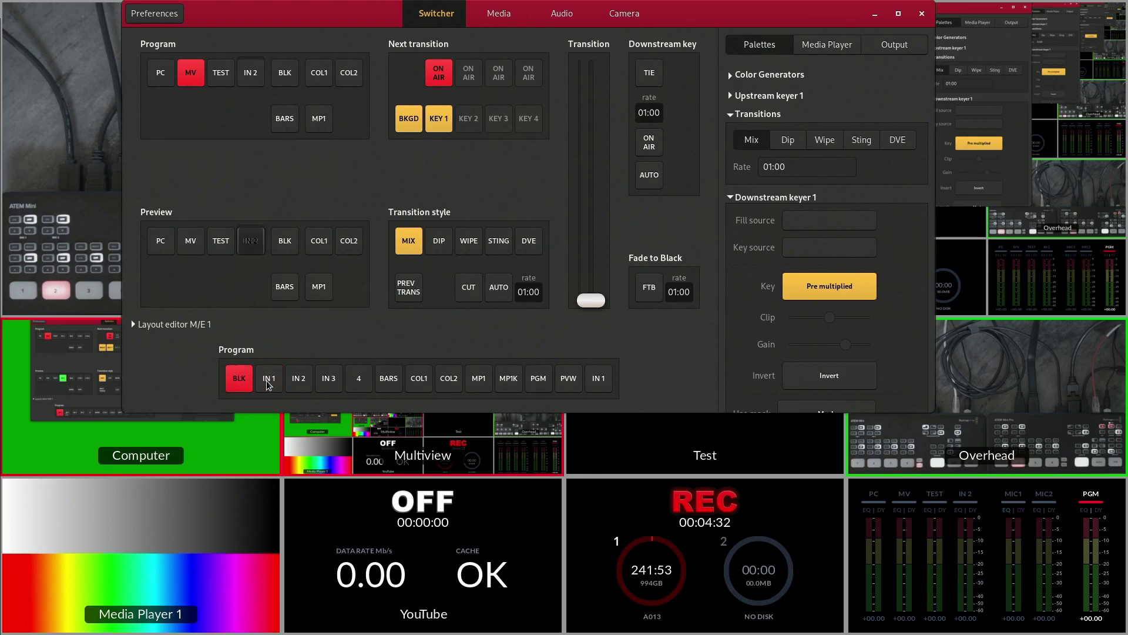
click(269, 380)
click(299, 381)
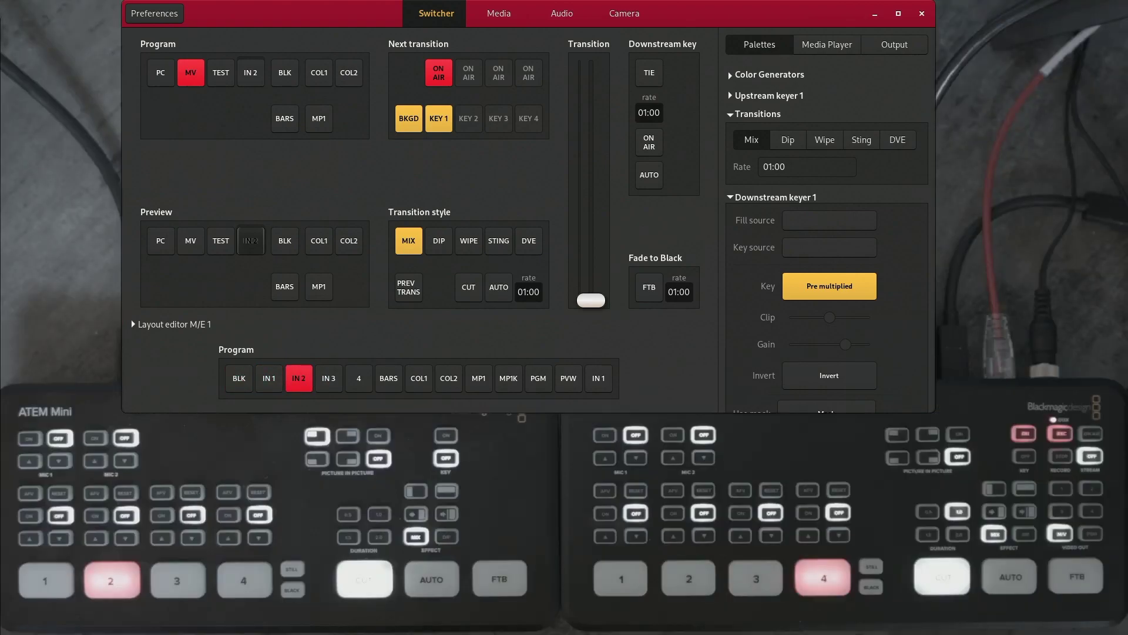
Cut the ATEM Mini output repeatedly between Black, IN 1 and IN 2, ending on Black
click(249, 388)
click(268, 381)
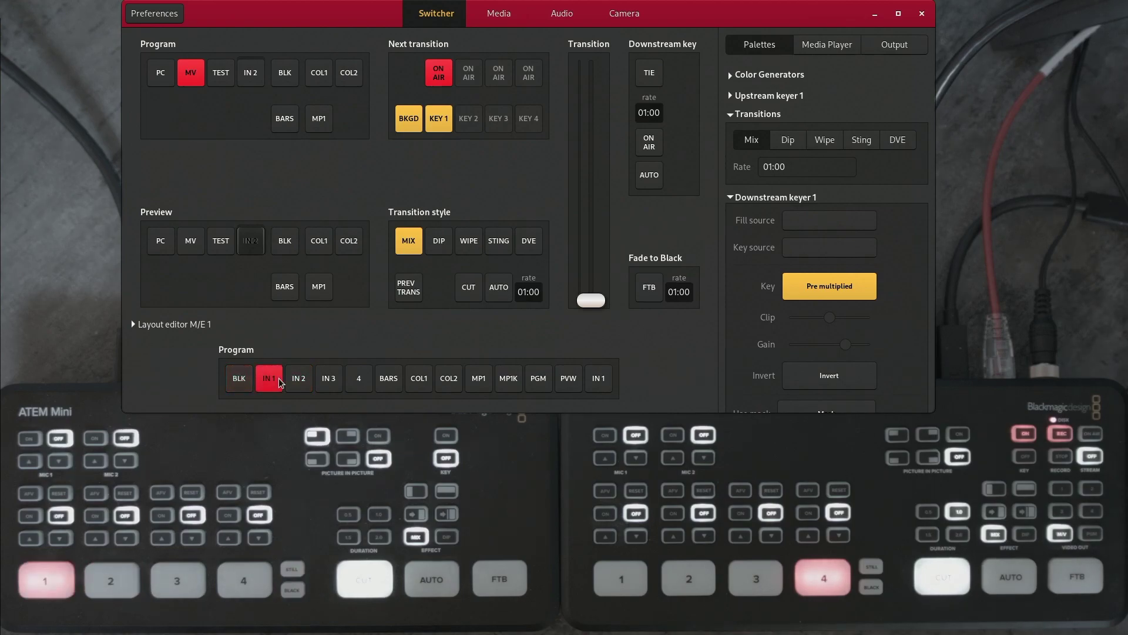
click(298, 381)
click(265, 383)
click(247, 383)
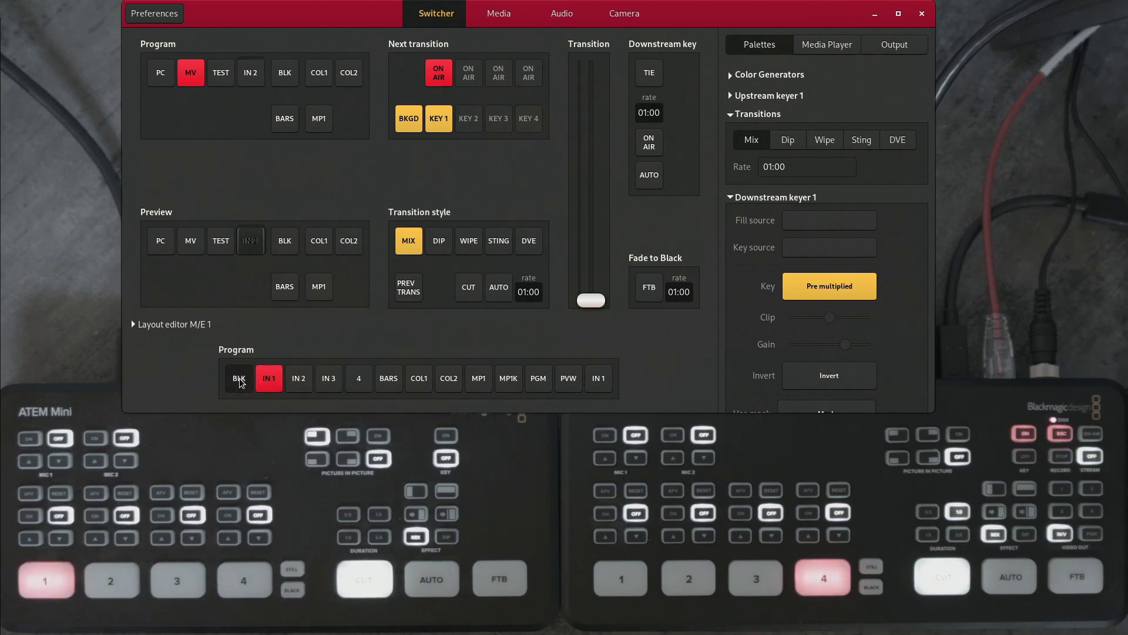
click(272, 383)
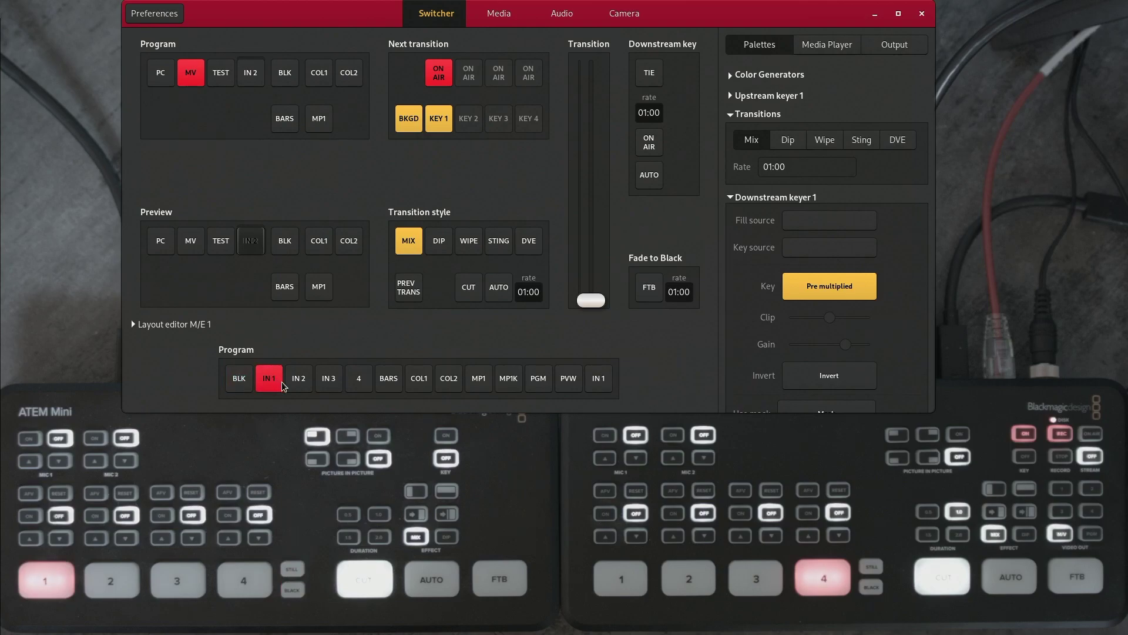
click(292, 384)
click(275, 383)
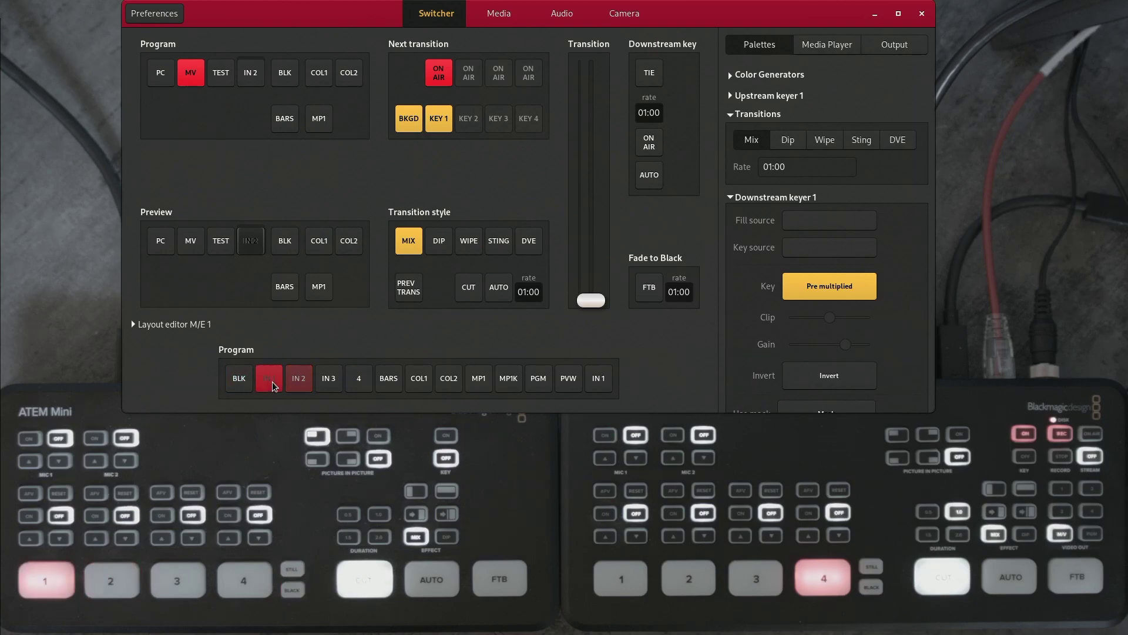
click(247, 383)
click(266, 385)
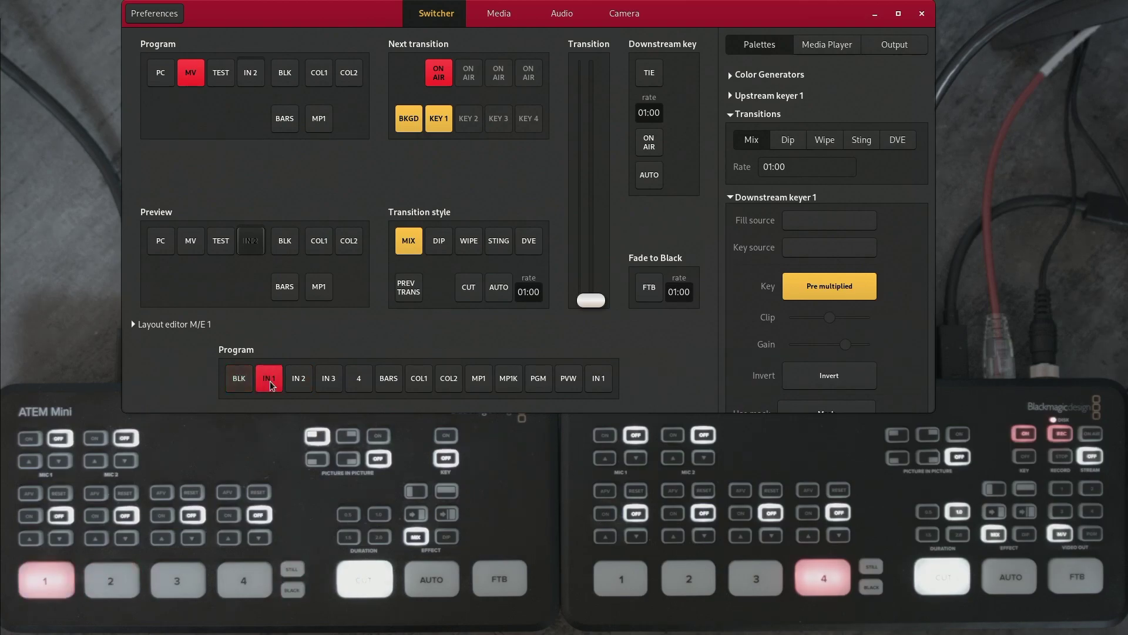
click(296, 383)
click(263, 383)
click(251, 383)
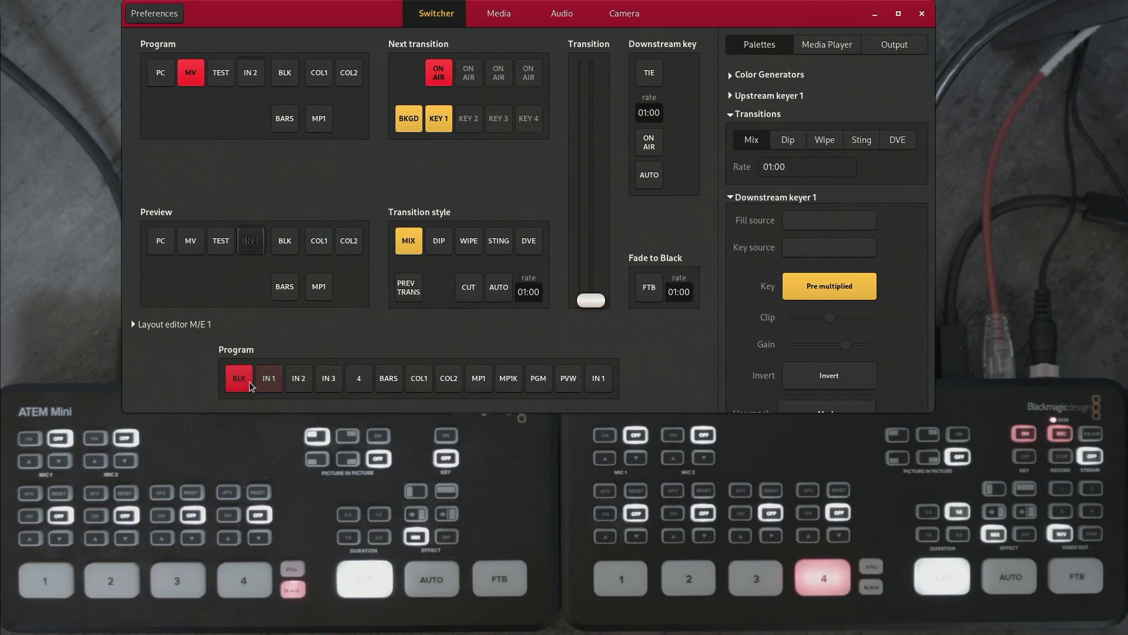
Cut through IN 2, IN 3, Black, then IN 1 to input 4 and back down to IN 1
click(298, 378)
click(330, 378)
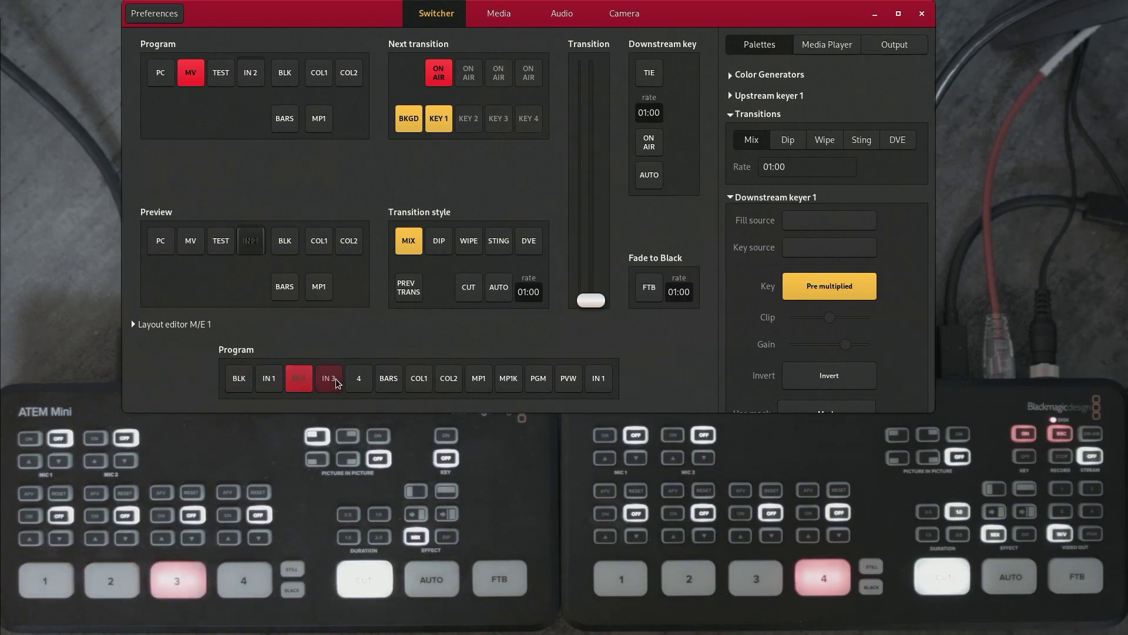
click(298, 382)
click(266, 386)
click(245, 389)
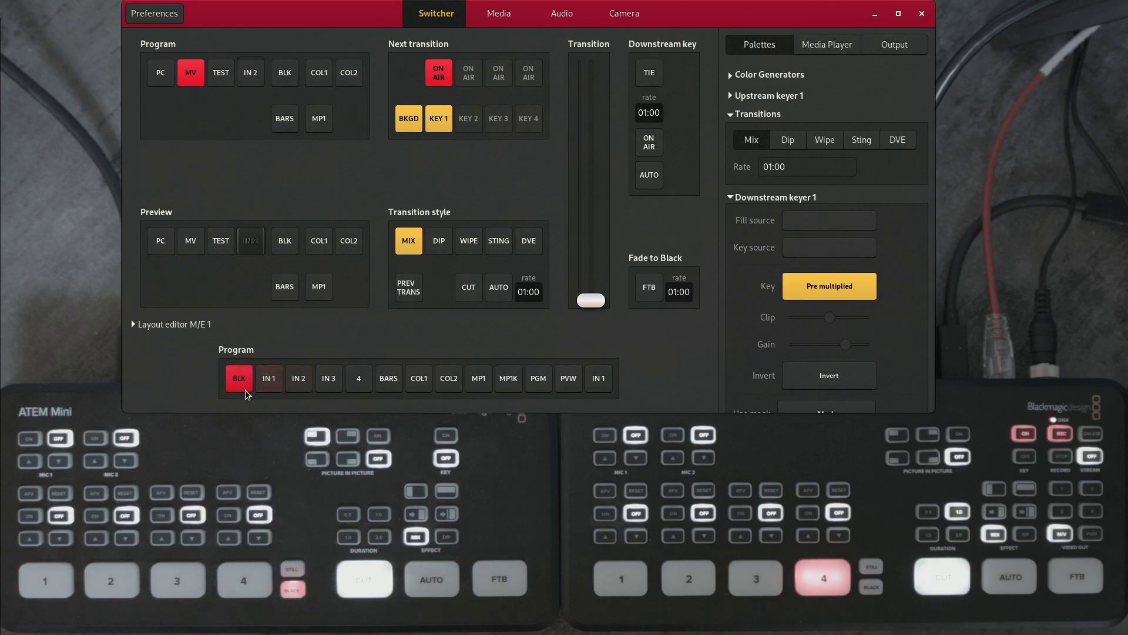
click(275, 387)
click(308, 383)
click(329, 382)
click(359, 384)
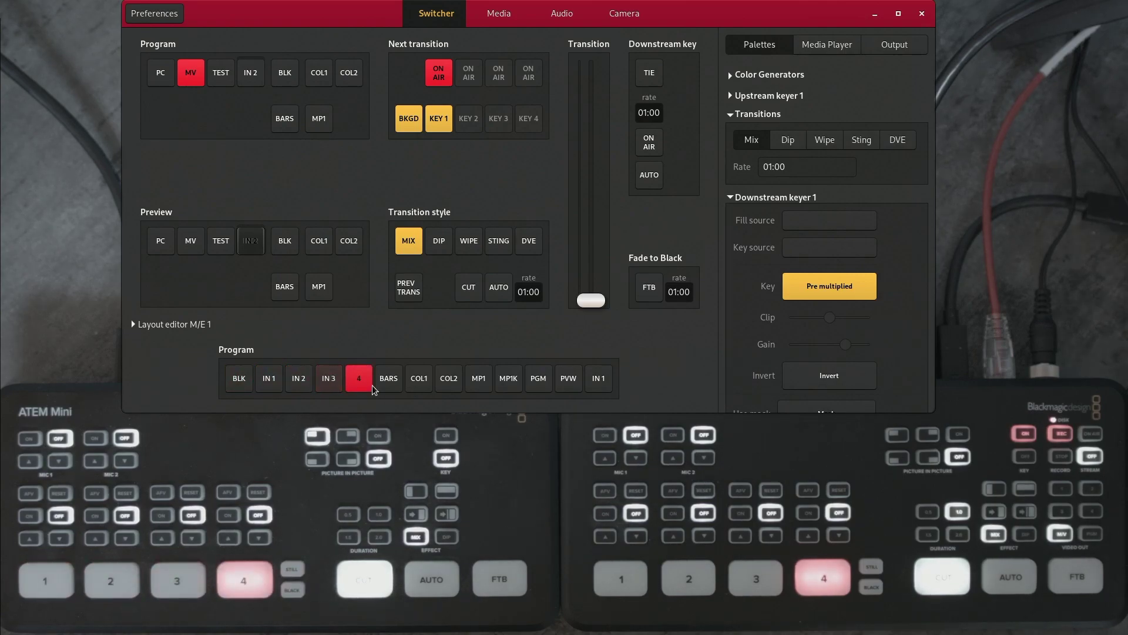
click(330, 385)
click(308, 384)
click(270, 386)
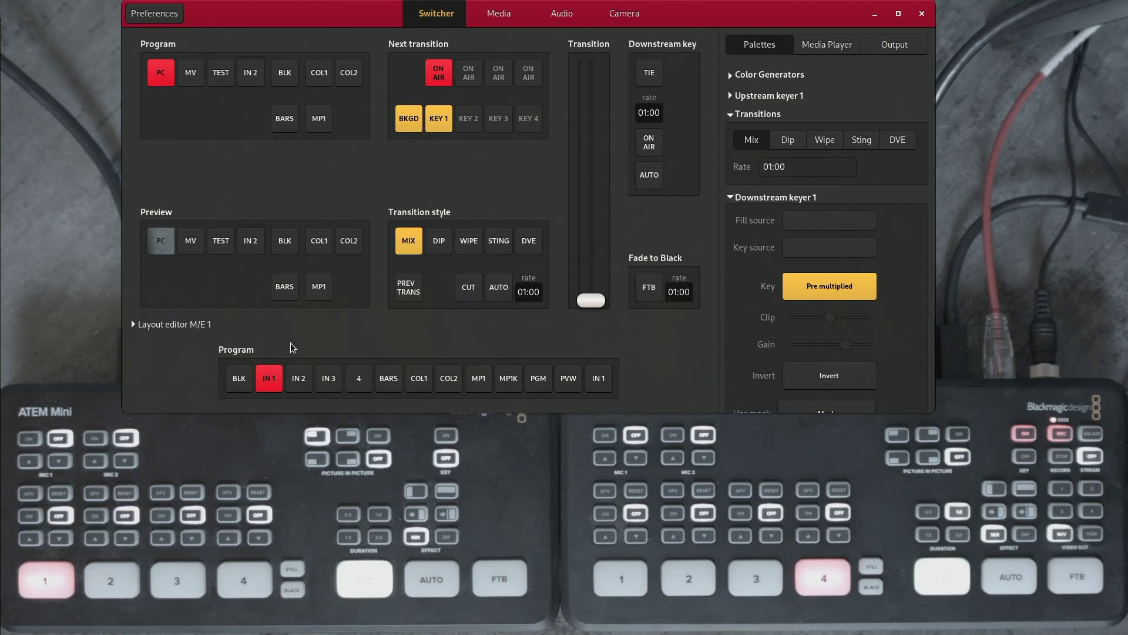
Route the Nikon camera to the routed input and show the Output page recording to 'videohub'
right_click(259, 83)
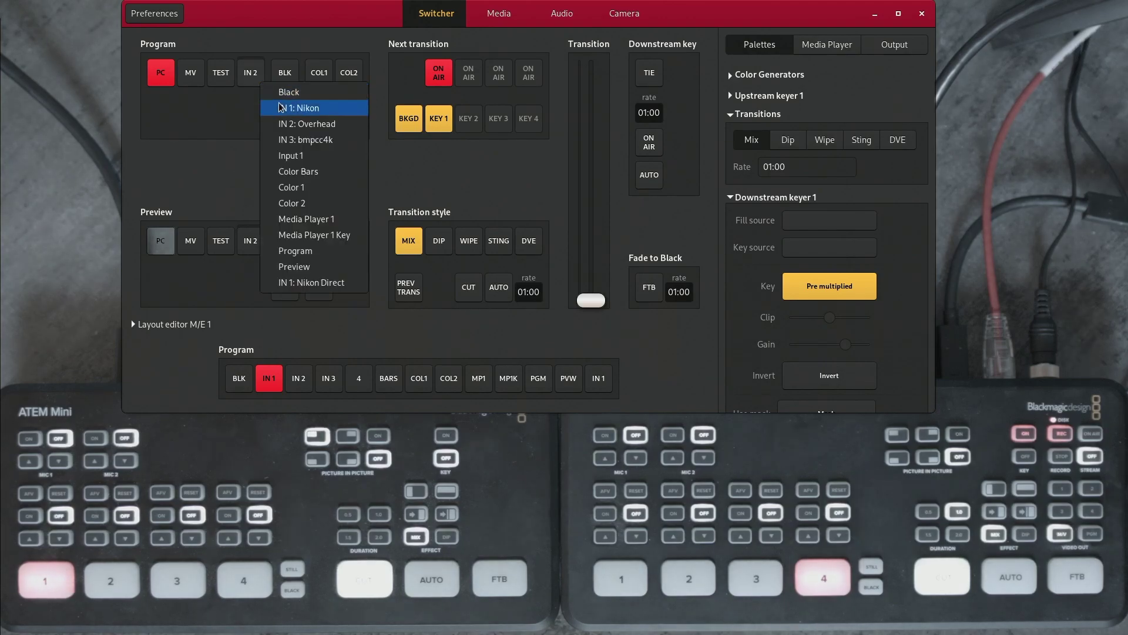
click(306, 123)
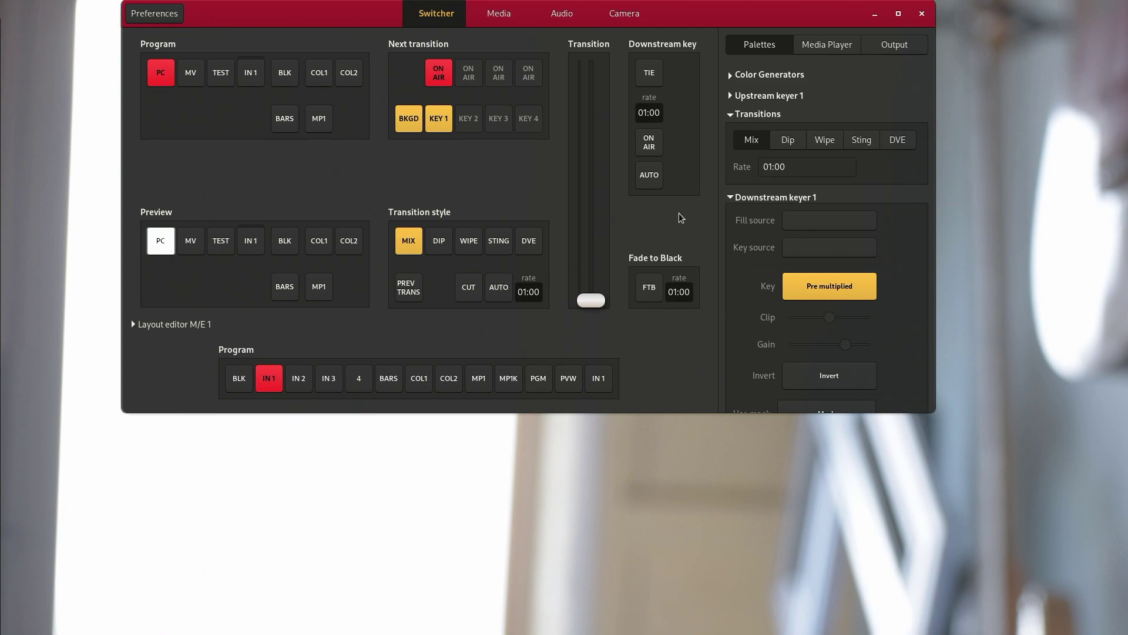
click(905, 51)
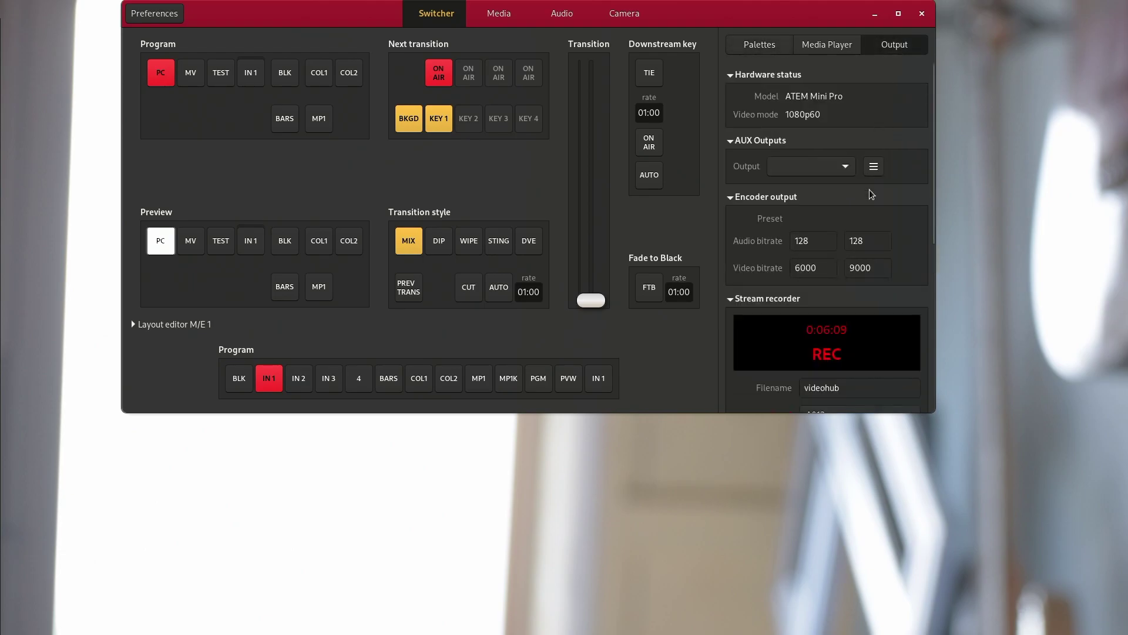